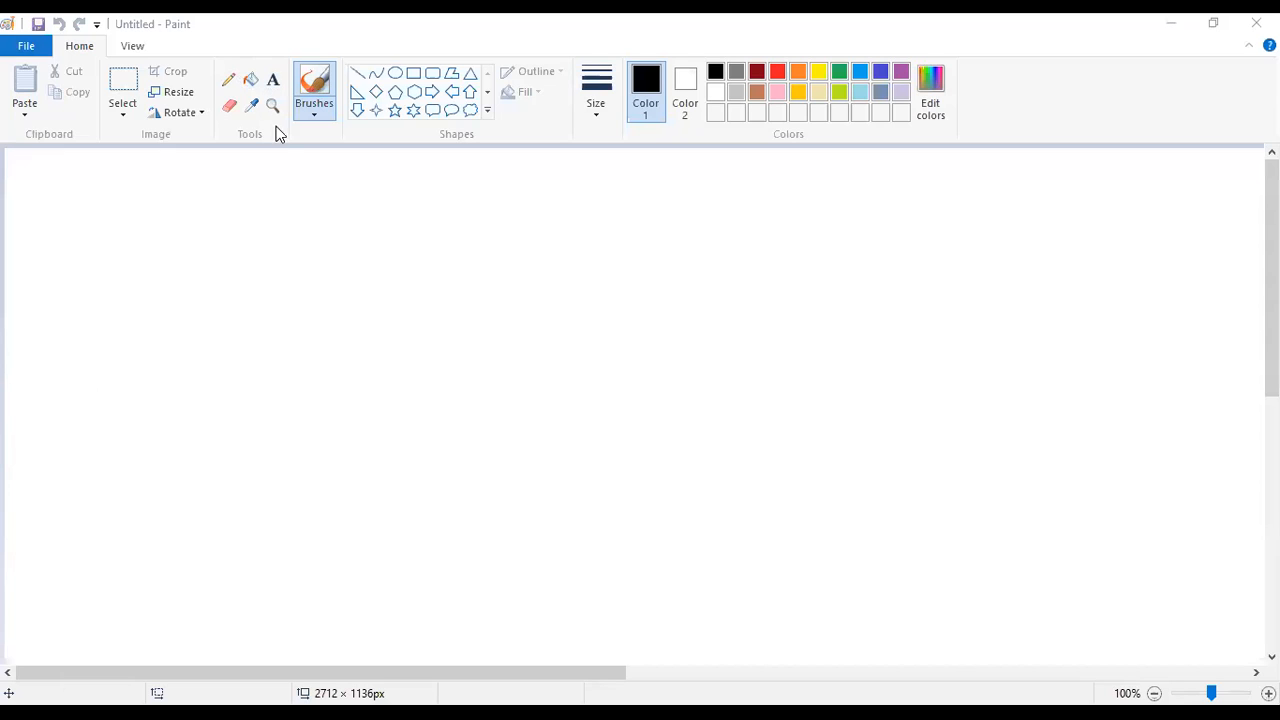
Spray five separate green dots near the middle of the canvas with the Airbrush
{"action": "left_click", "coordinate": [284, 154]}
{"action": "key", "text": "ctrl+z"}
{"action": "left_click", "coordinate": [314, 116]}
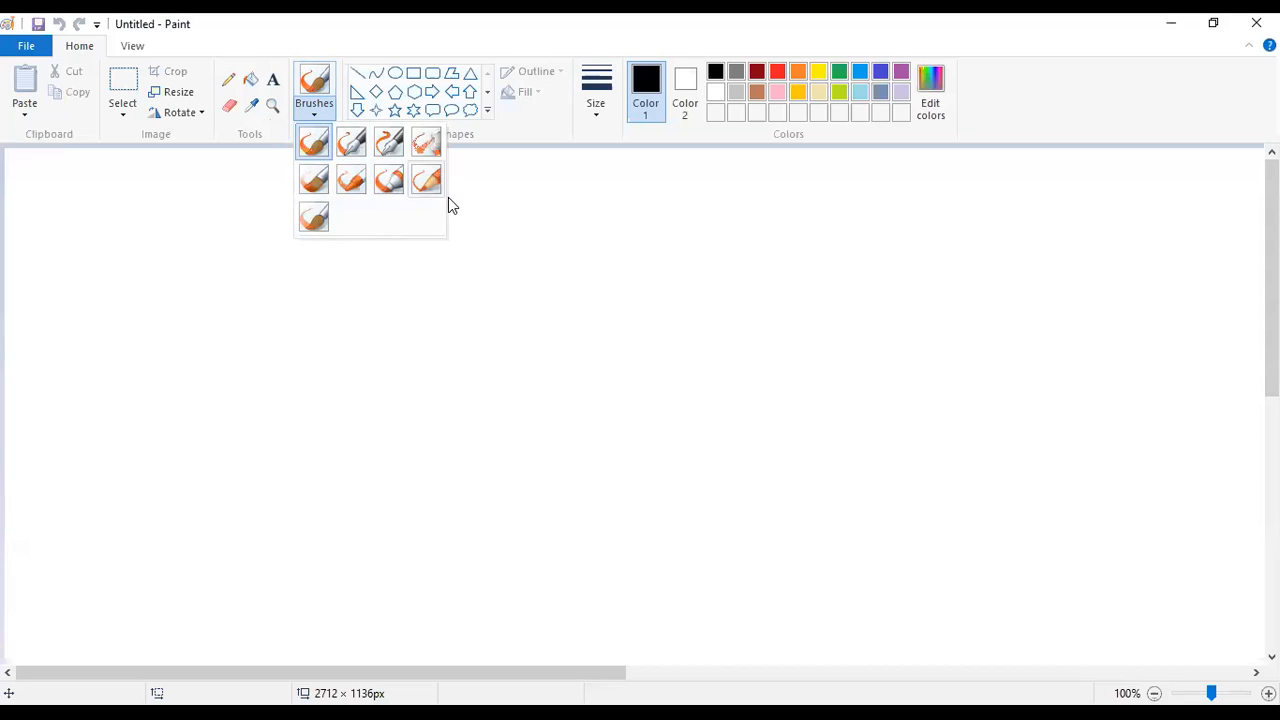
{"action": "left_click", "coordinate": [424, 146]}
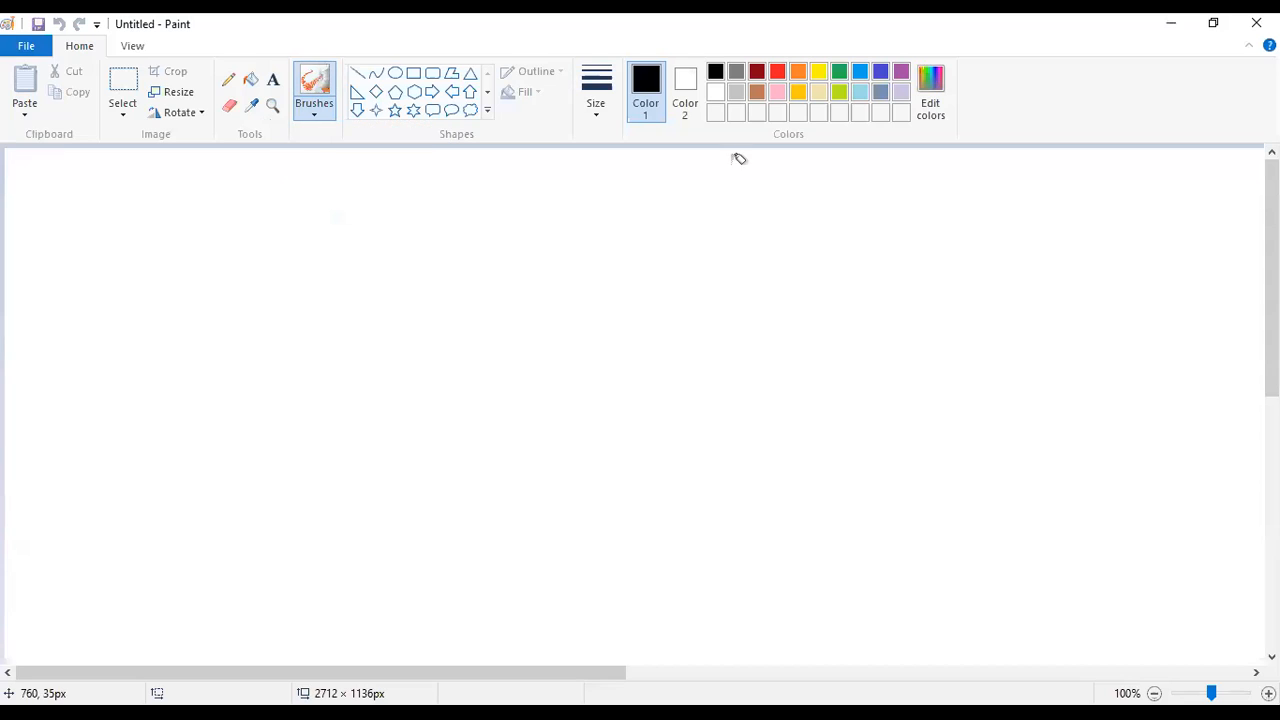
{"action": "left_click", "coordinate": [840, 72]}
{"action": "left_click", "coordinate": [648, 298]}
{"action": "left_click", "coordinate": [824, 337]}
{"action": "left_click", "coordinate": [659, 394]}
{"action": "left_click", "coordinate": [723, 345]}
{"action": "left_click", "coordinate": [722, 271]}
Scribble a dense green circular shape beside the dots using a calligraphy brush
{"action": "left_click", "coordinate": [314, 112]}
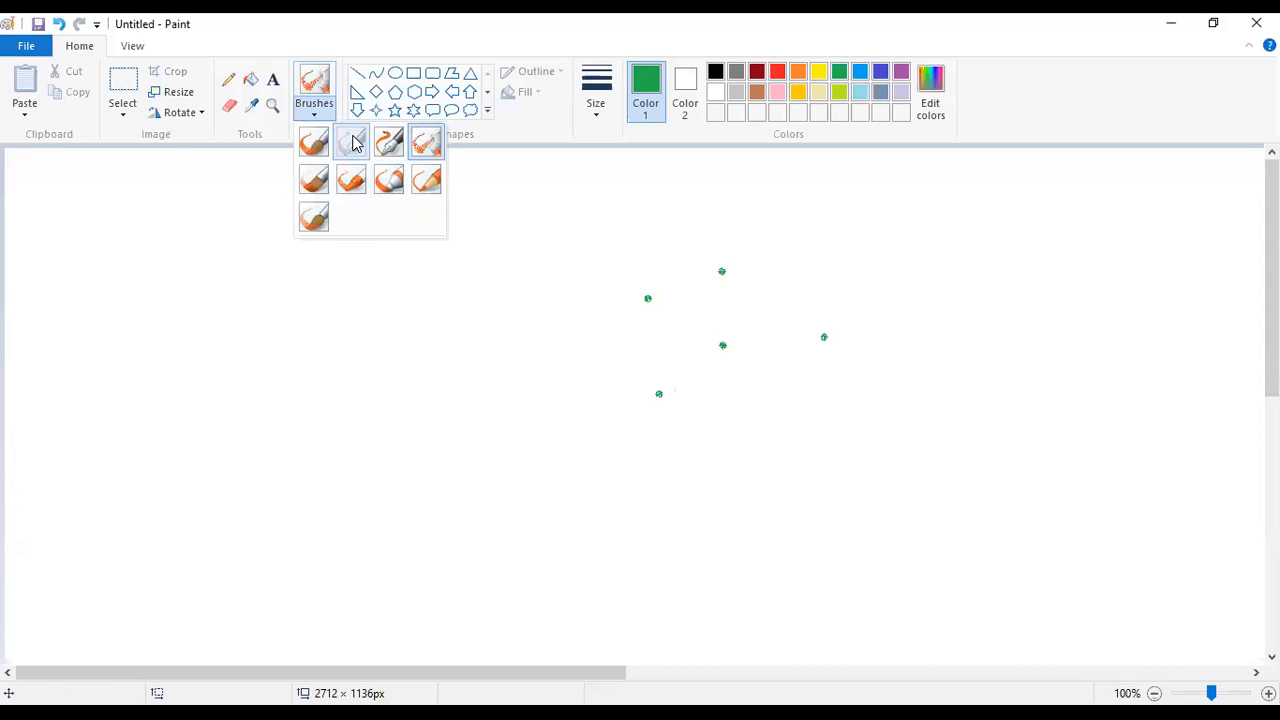
{"action": "left_click", "coordinate": [352, 143]}
{"action": "left_click", "coordinate": [348, 303]}
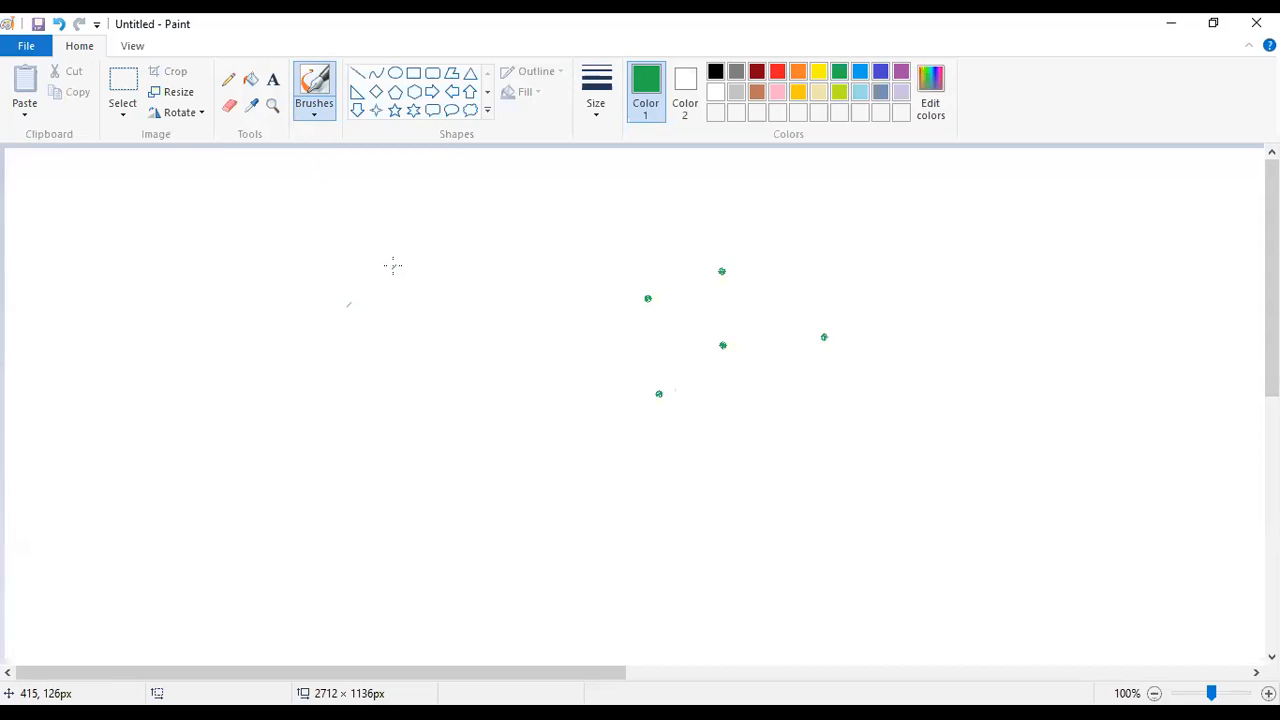
{"action": "mouse_move", "coordinate": [211, 269]}
{"action": "left_mouse_down"}
{"action": "mouse_move", "coordinate": [354, 220]}
{"action": "mouse_move", "coordinate": [273, 380]}
{"action": "mouse_move", "coordinate": [244, 185]}
{"action": "mouse_move", "coordinate": [222, 271]}
{"action": "mouse_move", "coordinate": [306, 270]}
{"action": "mouse_move", "coordinate": [240, 318]}
{"action": "mouse_move", "coordinate": [288, 288]}
{"action": "mouse_move", "coordinate": [230, 240]}
{"action": "mouse_move", "coordinate": [297, 232]}
{"action": "mouse_move", "coordinate": [289, 281]}
{"action": "mouse_move", "coordinate": [260, 259]}
{"action": "left_mouse_up"}
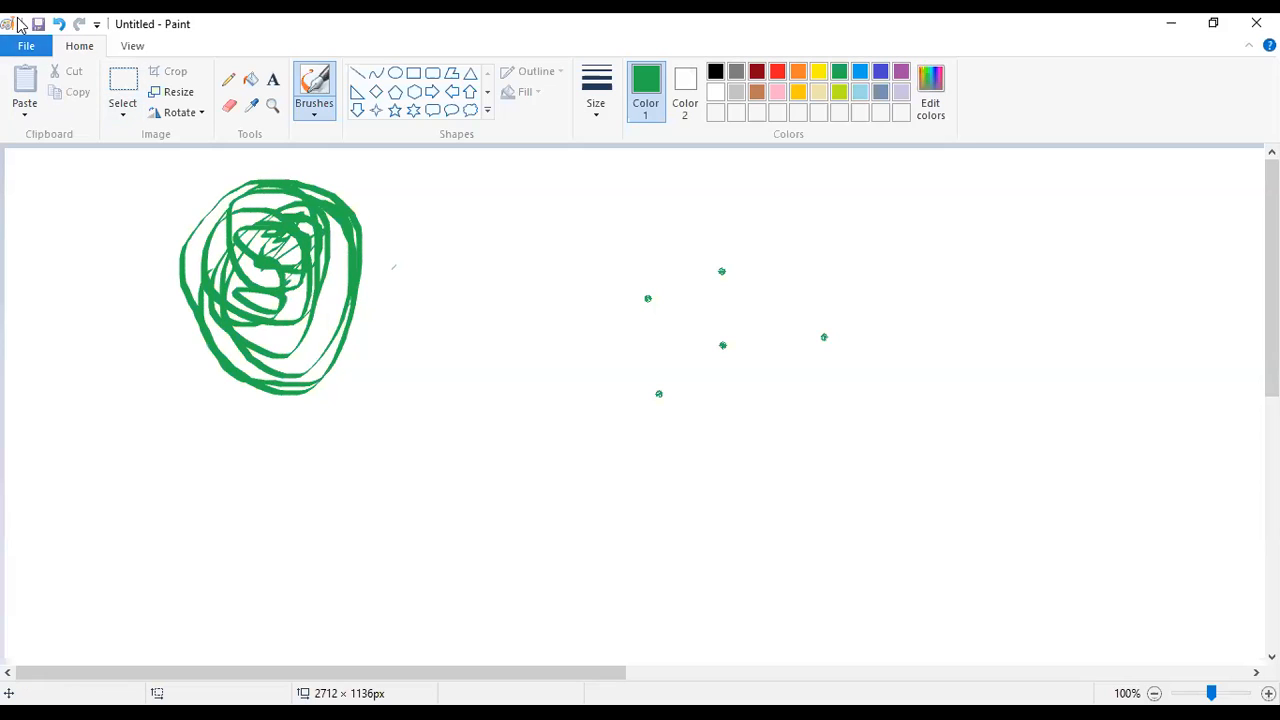
Start a new blank picture and discard the unsaved changes to the current one
{"action": "left_click", "coordinate": [28, 48]}
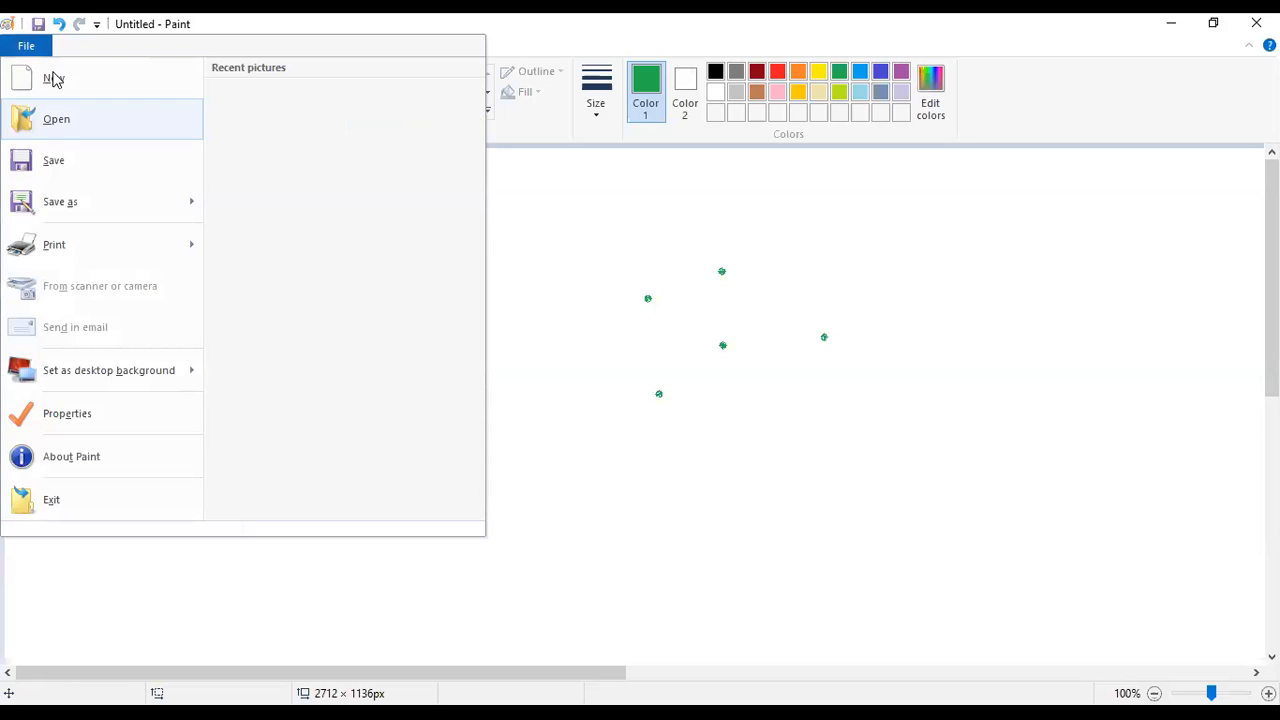
{"action": "left_click", "coordinate": [57, 80]}
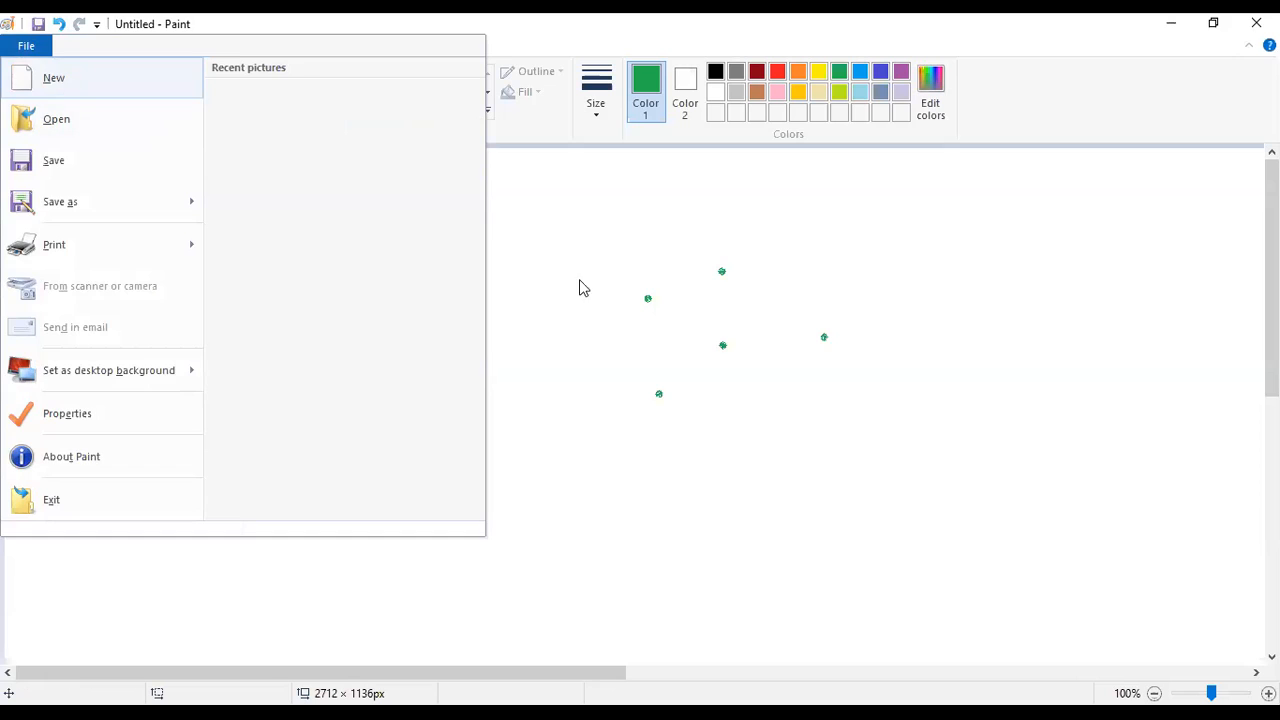
{"action": "left_click", "coordinate": [697, 378]}
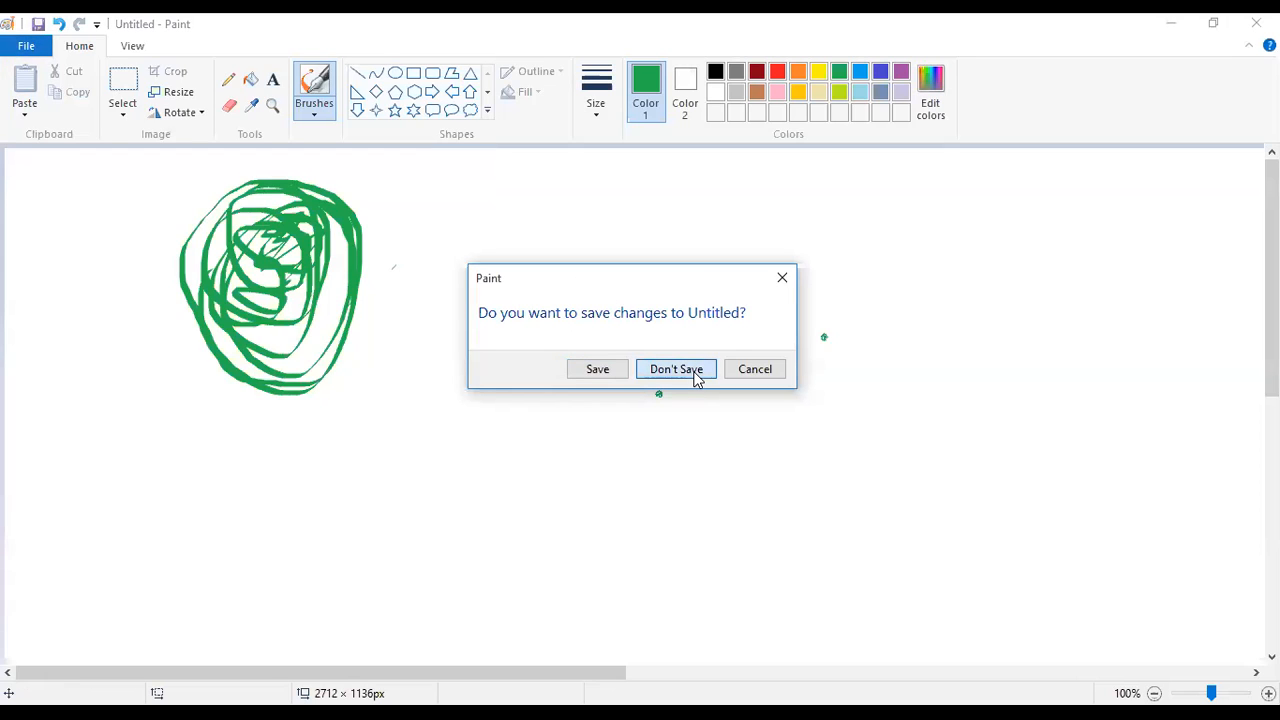
{"action": "left_click", "coordinate": [600, 112]}
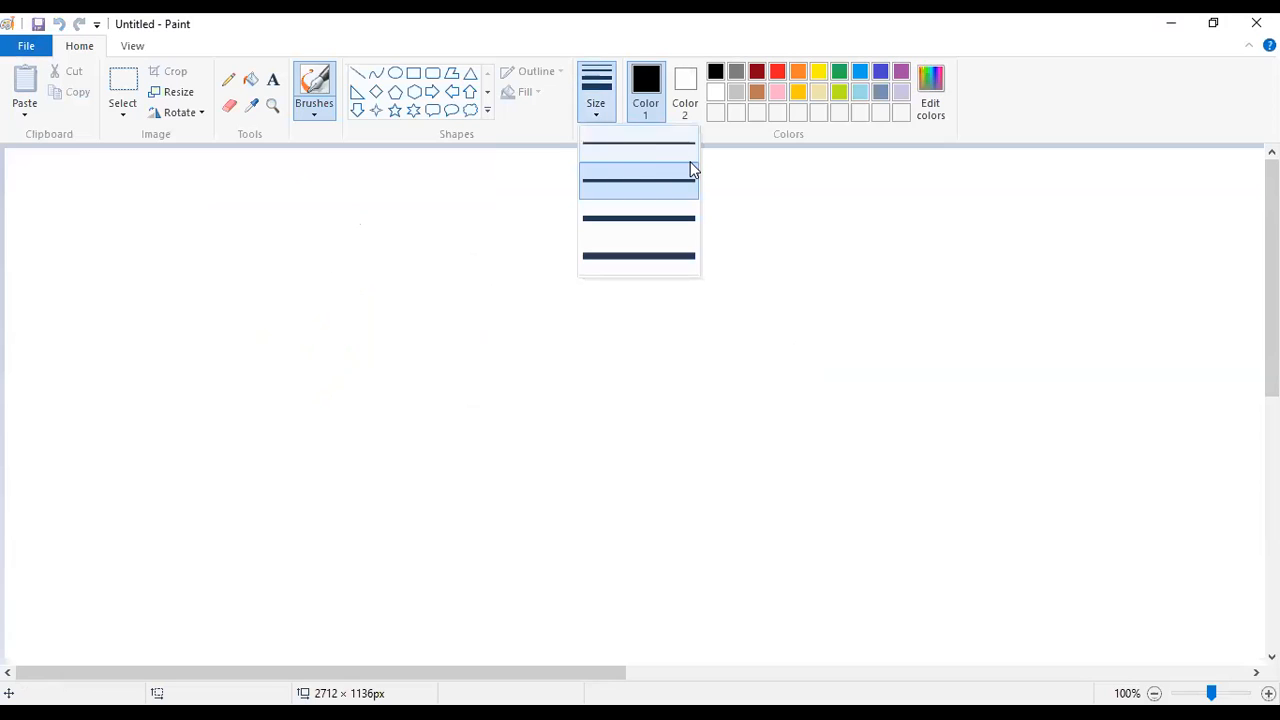
{"action": "left_click", "coordinate": [415, 74]}
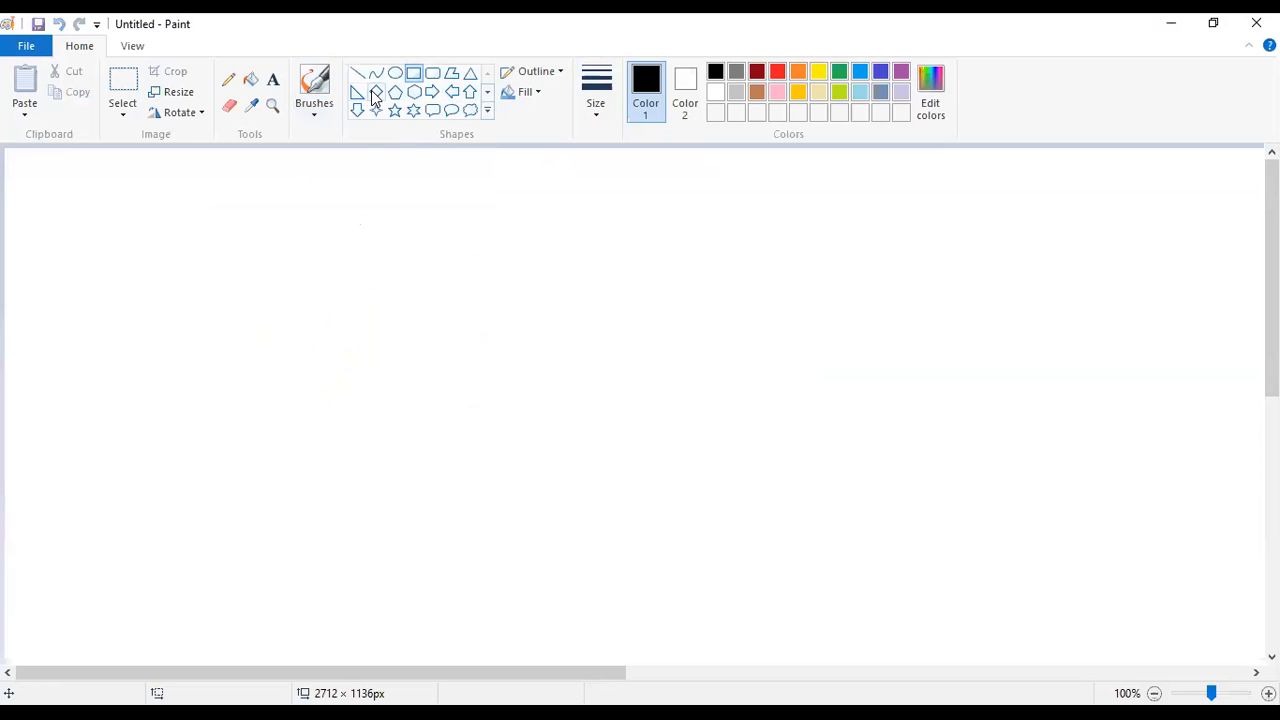
{"action": "left_click", "coordinate": [596, 116]}
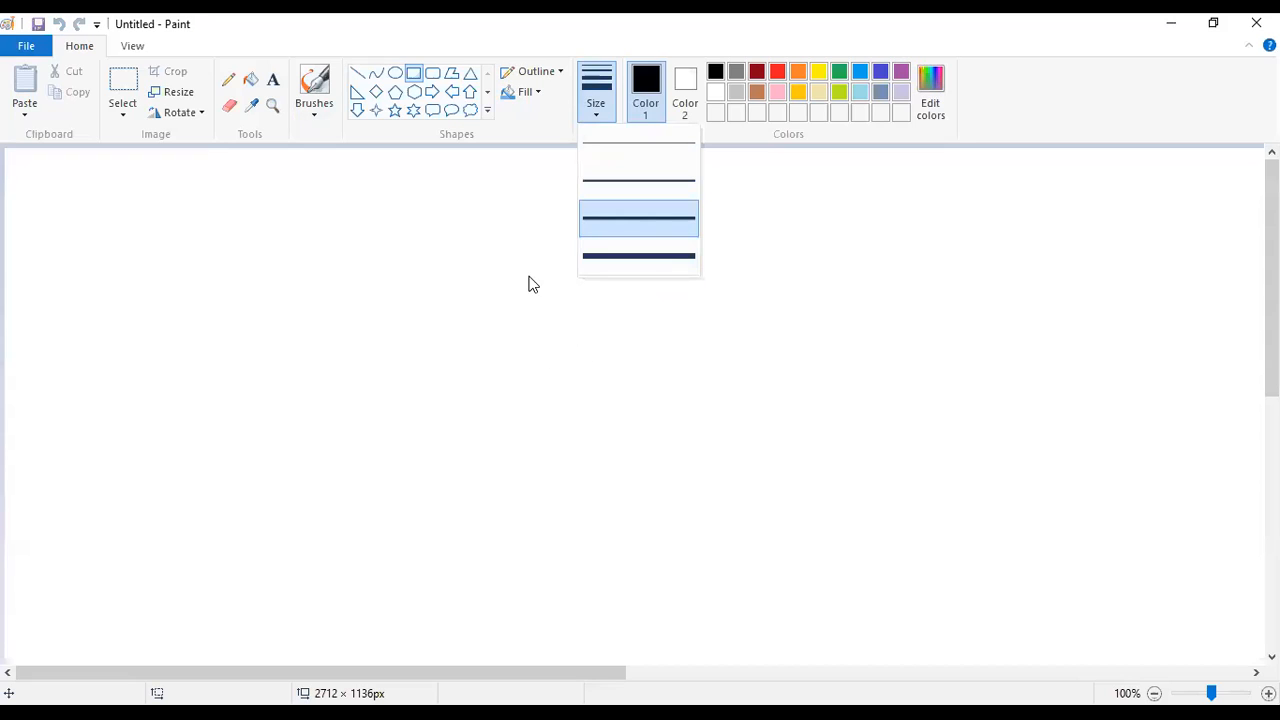
{"action": "left_click", "coordinate": [772, 447]}
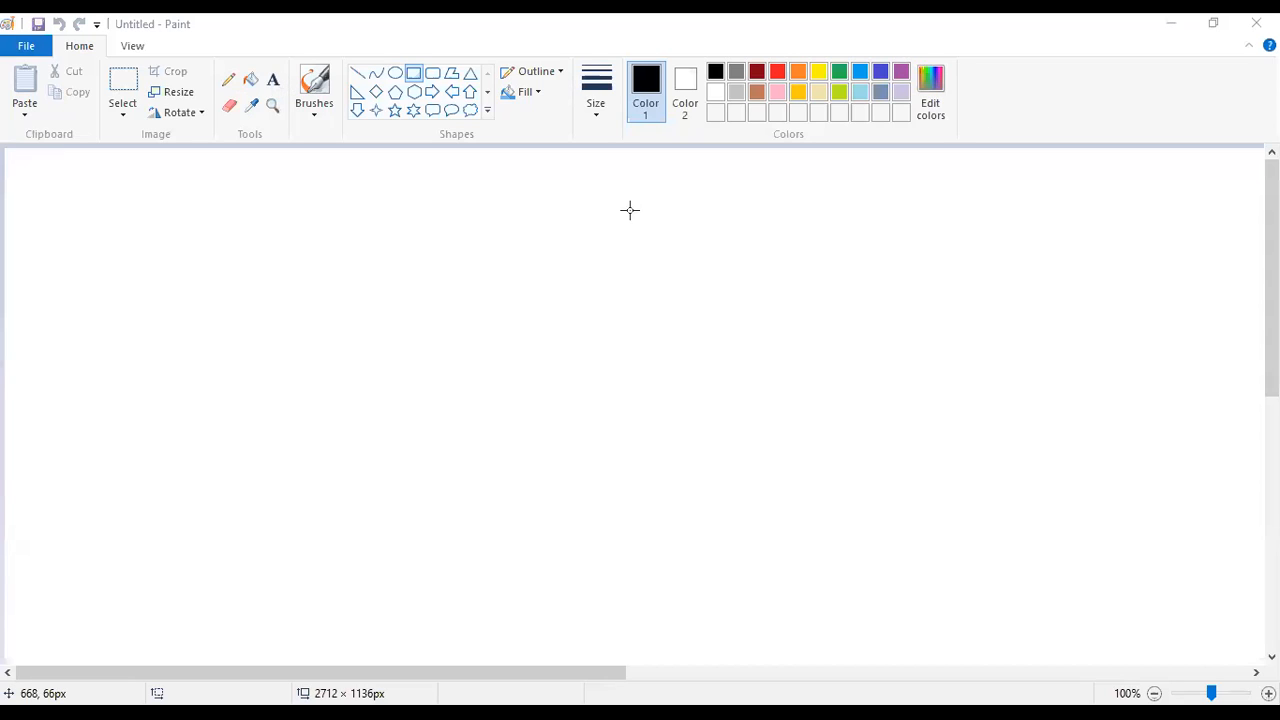
Draw a text box about 573 × 208 px in the middle of the canvas with the Text tool
{"action": "left_click", "coordinate": [271, 84]}
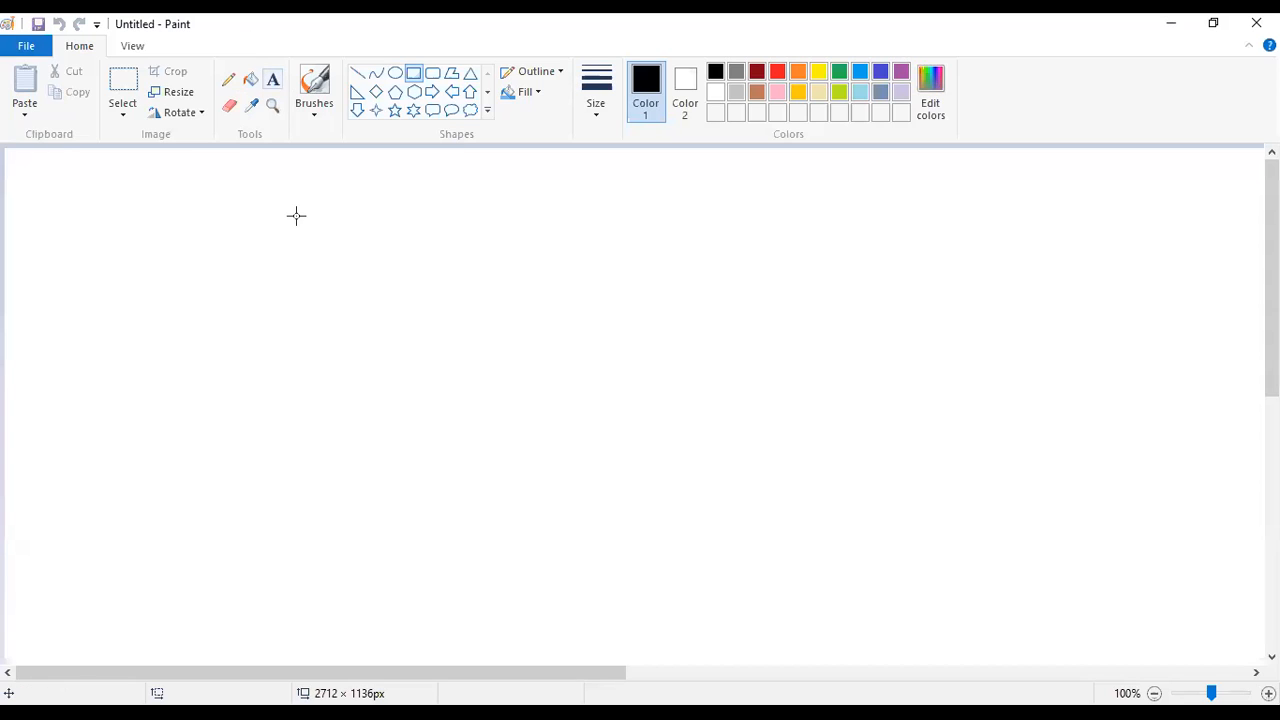
{"action": "left_click", "coordinate": [273, 80]}
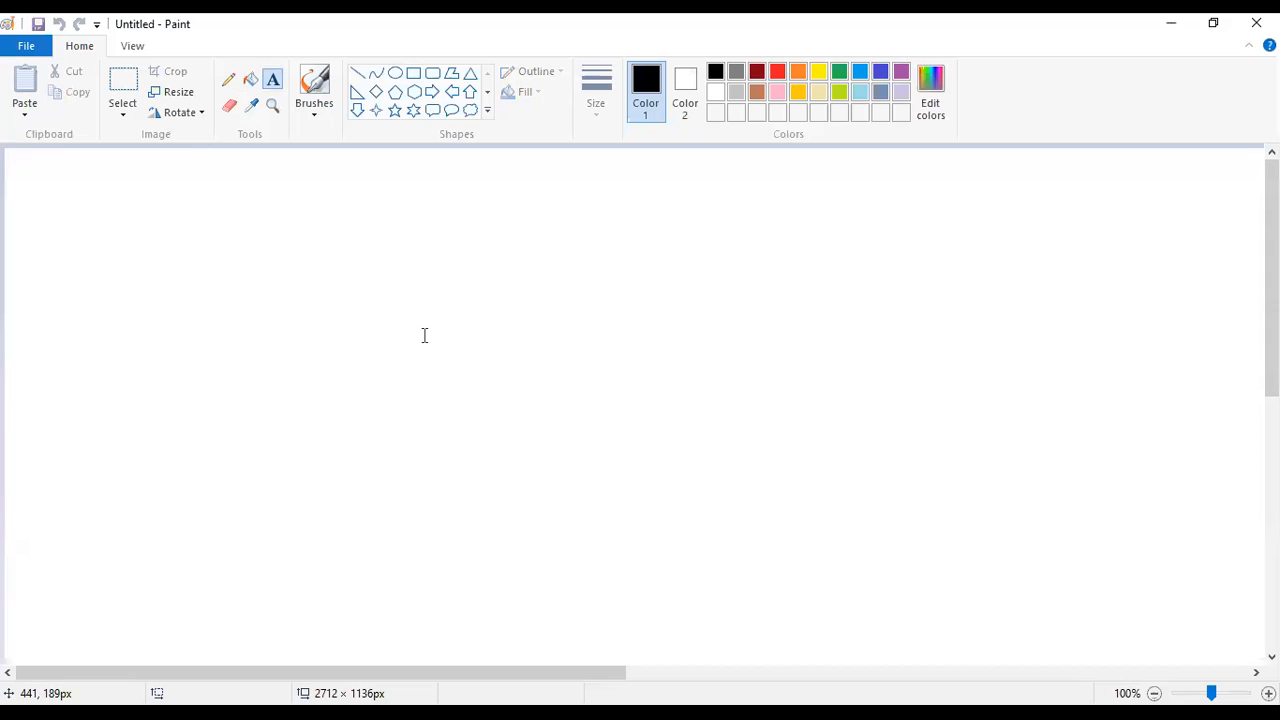
{"action": "left_click_drag", "start_coordinate": [435, 262], "coordinate": [971, 452]}
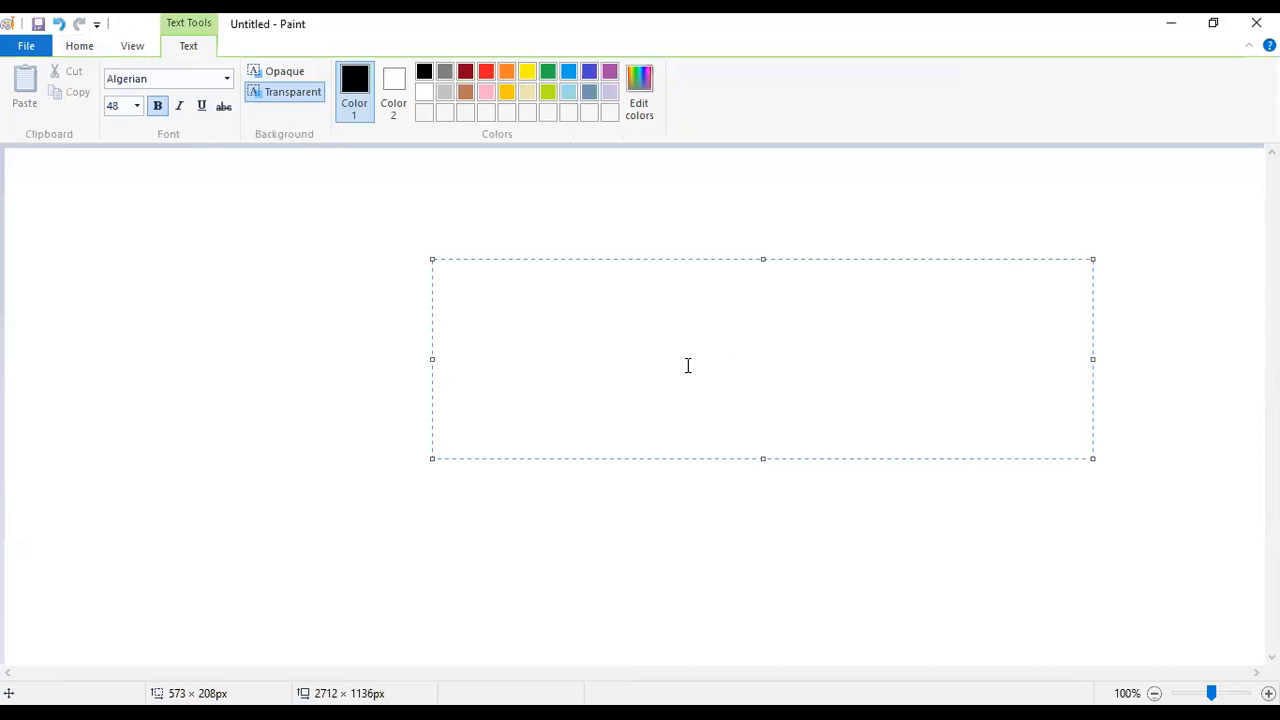
Enter the greeting "HAPPY BIRTHDAY MY DEAR FRIEND" in the text box
{"action": "type", "text": "HAP"}
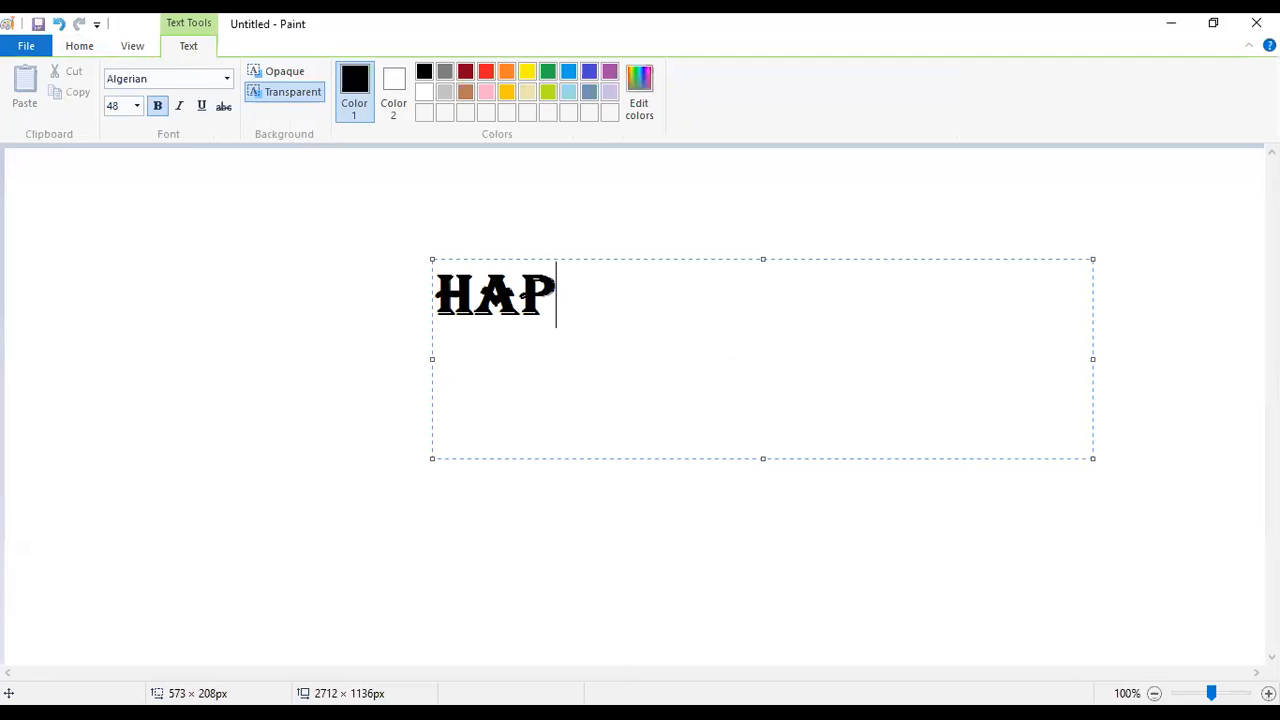
{"action": "type", "text": "PY BIRTHDA"}
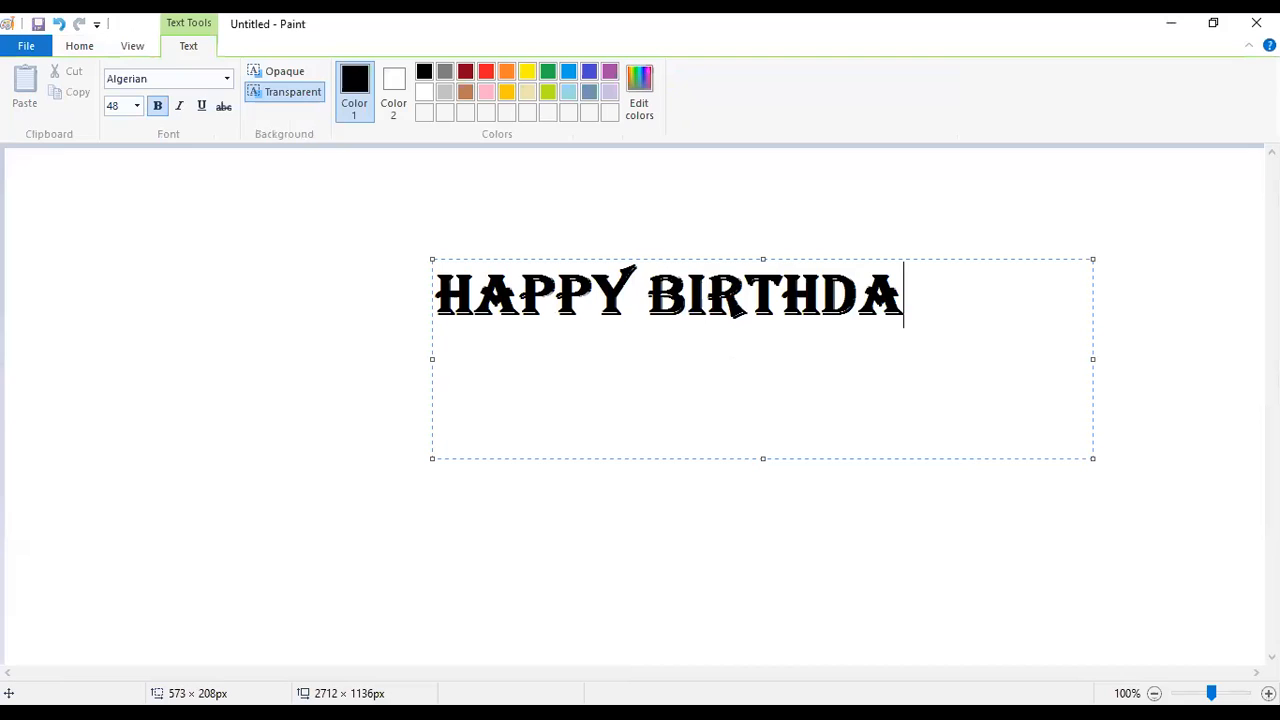
{"action": "type", "text": "Y "}
{"action": "type", "text": "MY DEAR "}
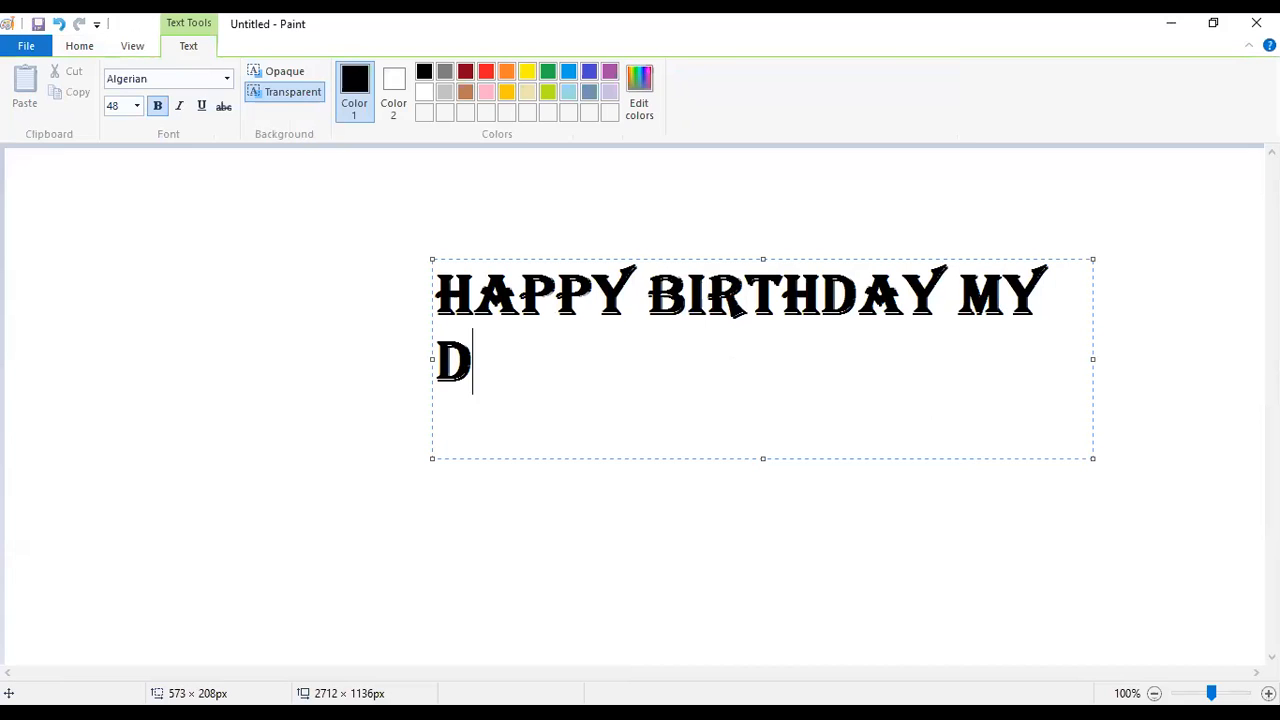
{"action": "type", "text": "G"}
{"action": "key", "text": "BackSpace"}
{"action": "type", "text": "FRIEND"}
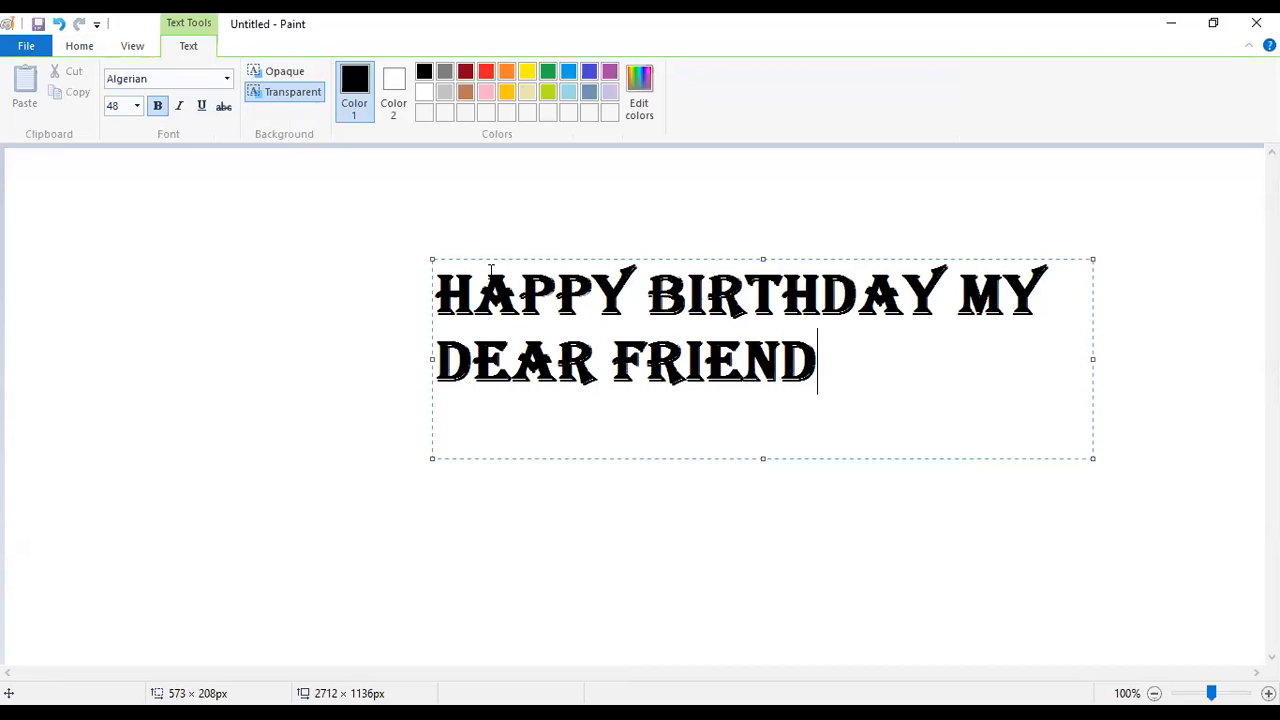
{"action": "left_click", "coordinate": [227, 80]}
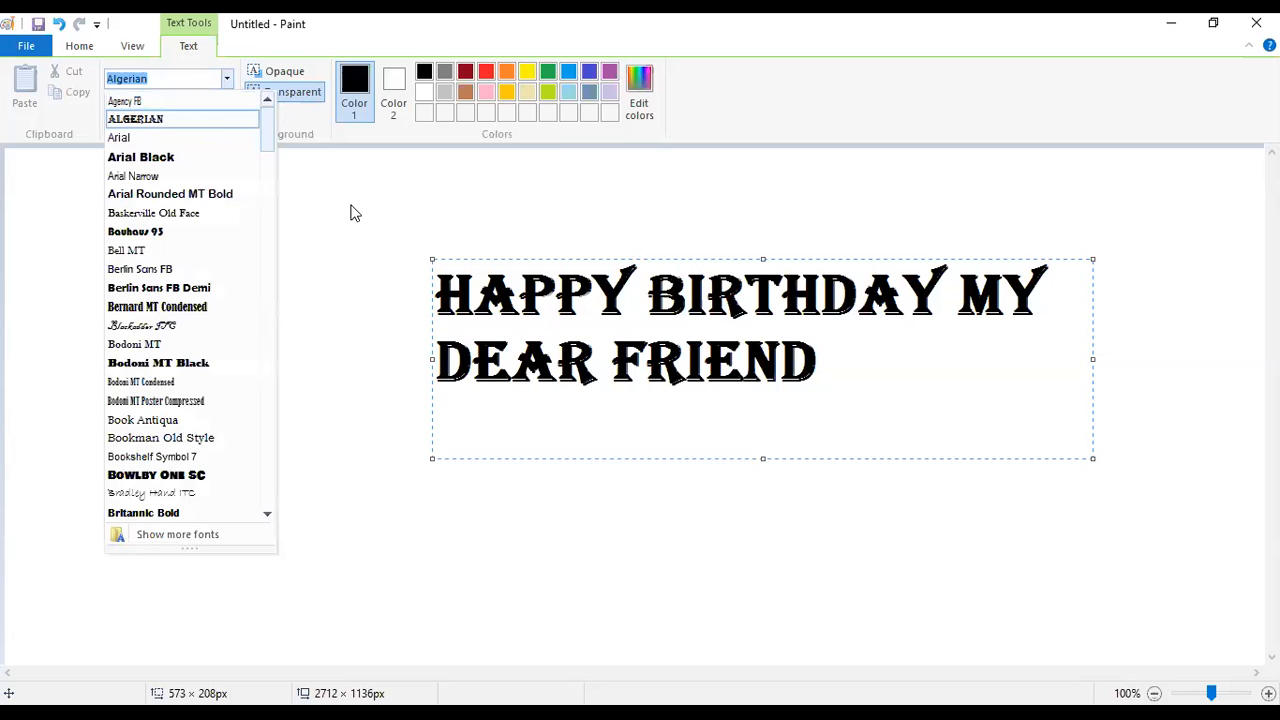
{"action": "left_click", "coordinate": [131, 86]}
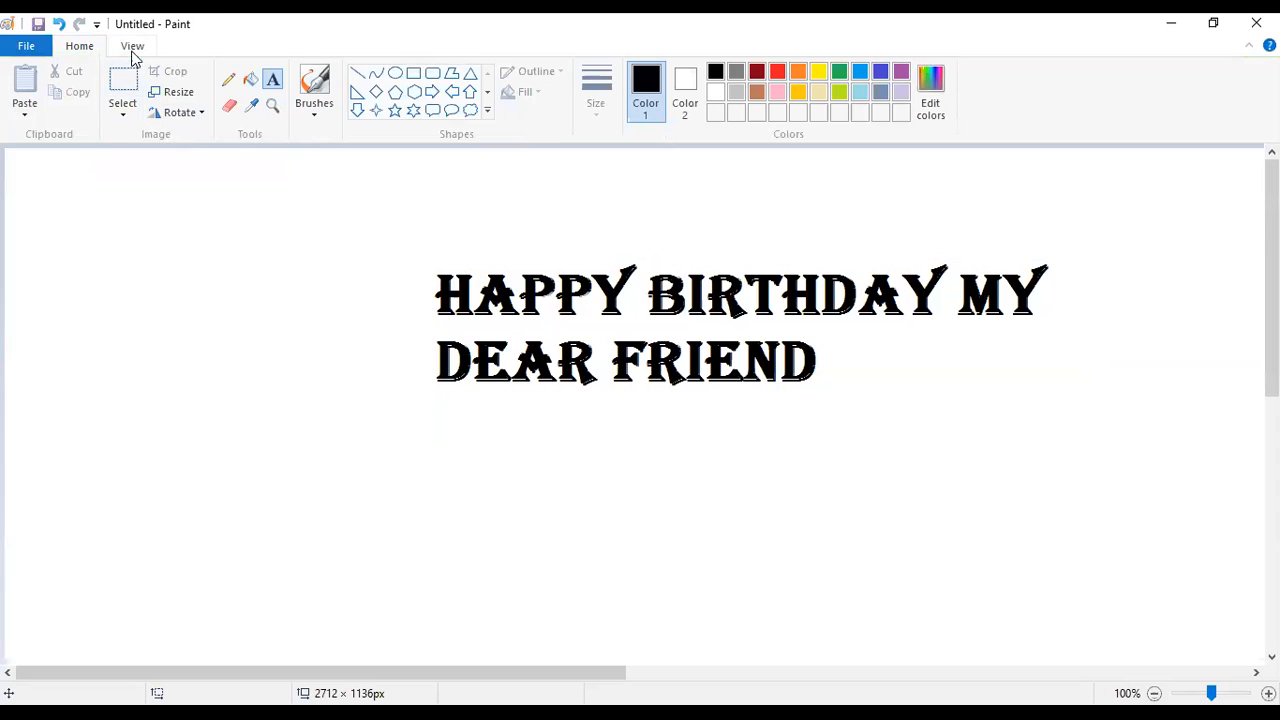
{"action": "left_click", "coordinate": [133, 46]}
{"action": "left_click", "coordinate": [90, 47]}
{"action": "left_click", "coordinate": [795, 333]}
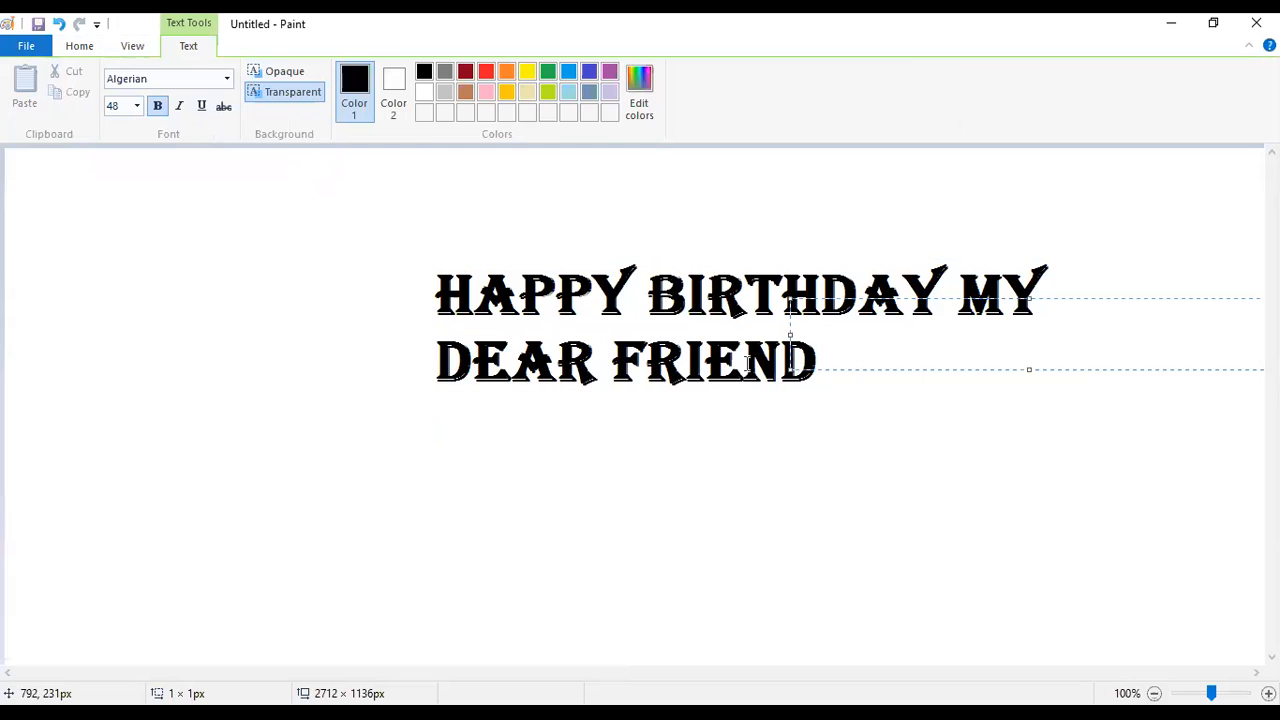
{"action": "left_click", "coordinate": [748, 363]}
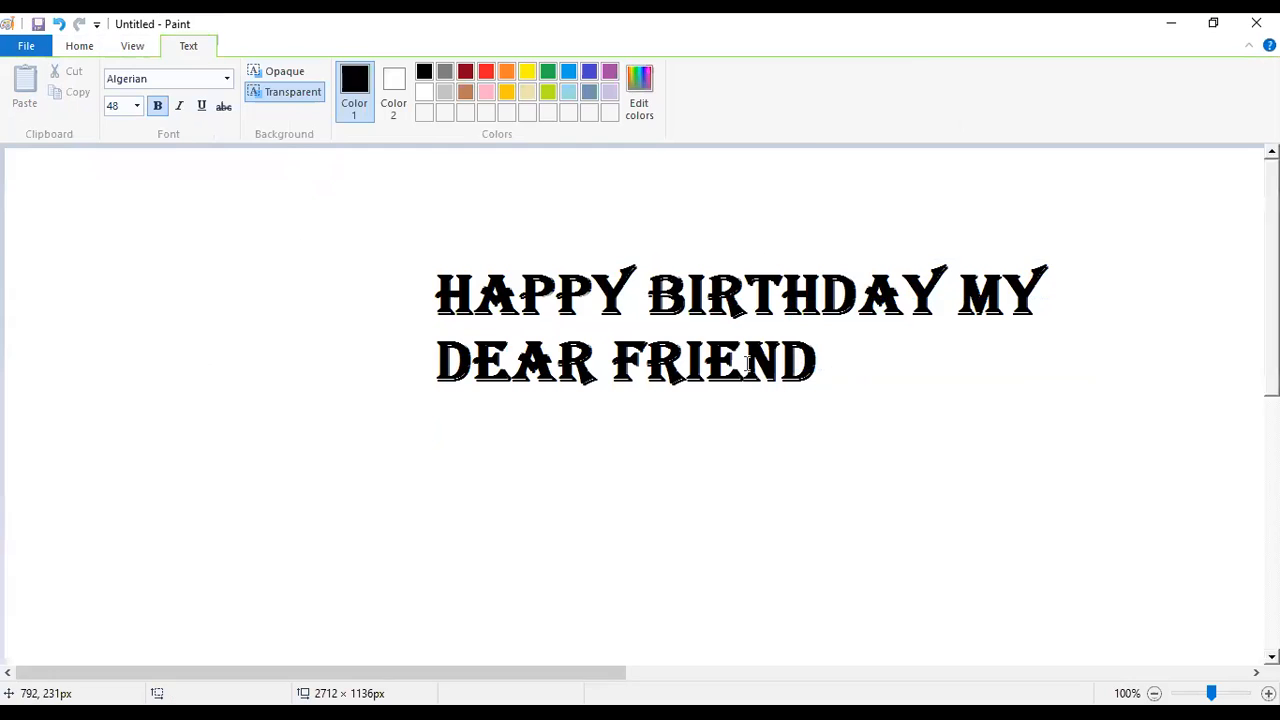
{"action": "left_click", "coordinate": [816, 355]}
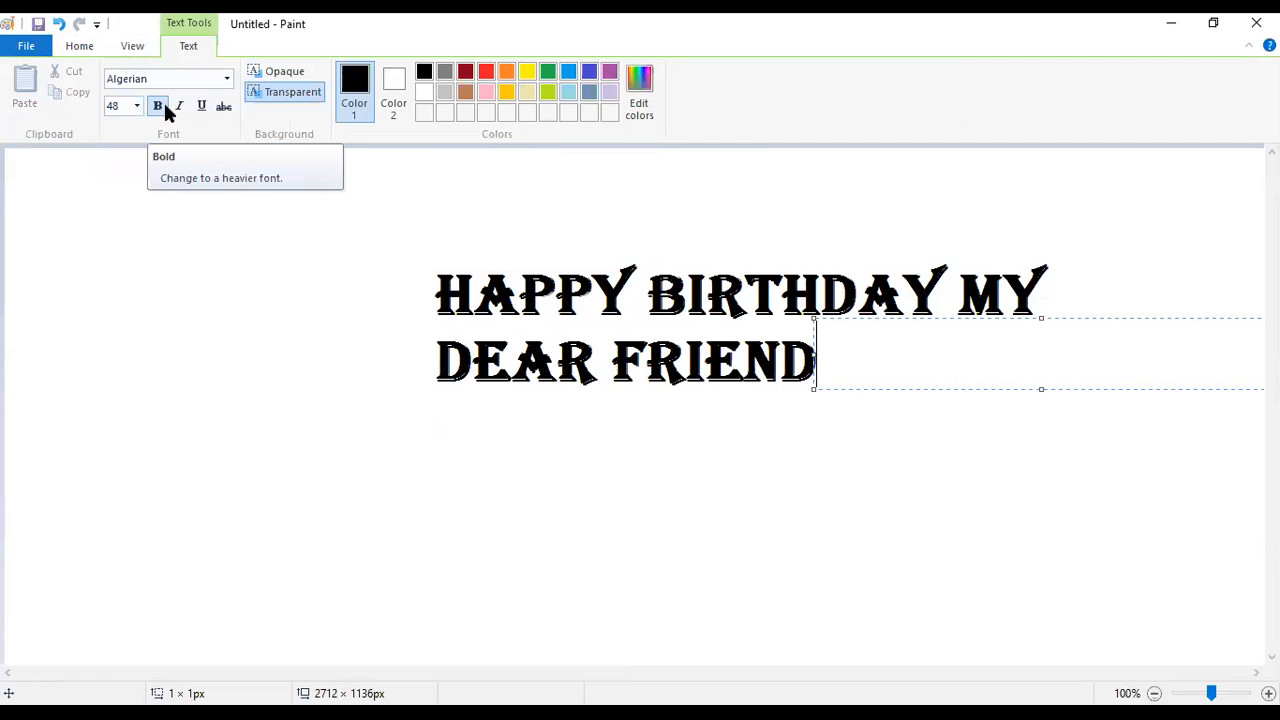
{"action": "left_click", "coordinate": [158, 108]}
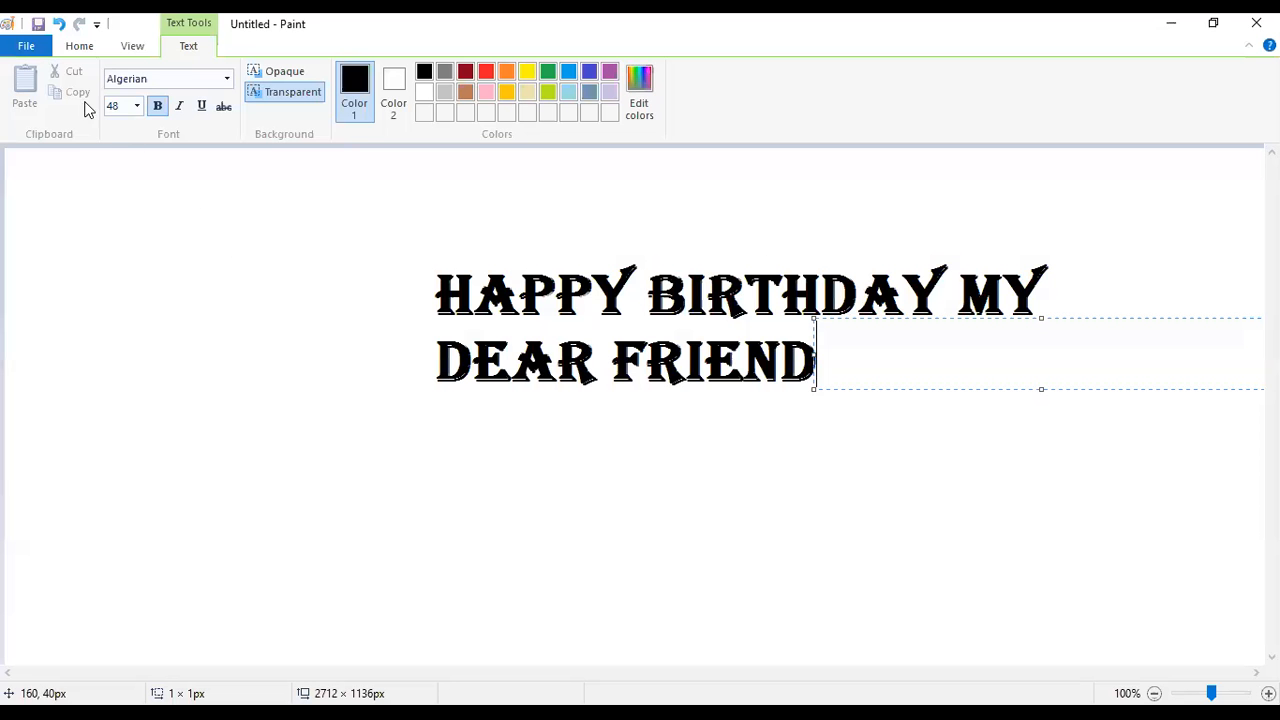
Fill the letter H of HAPPY with red and the letter A with indigo
{"action": "left_click", "coordinate": [78, 48]}
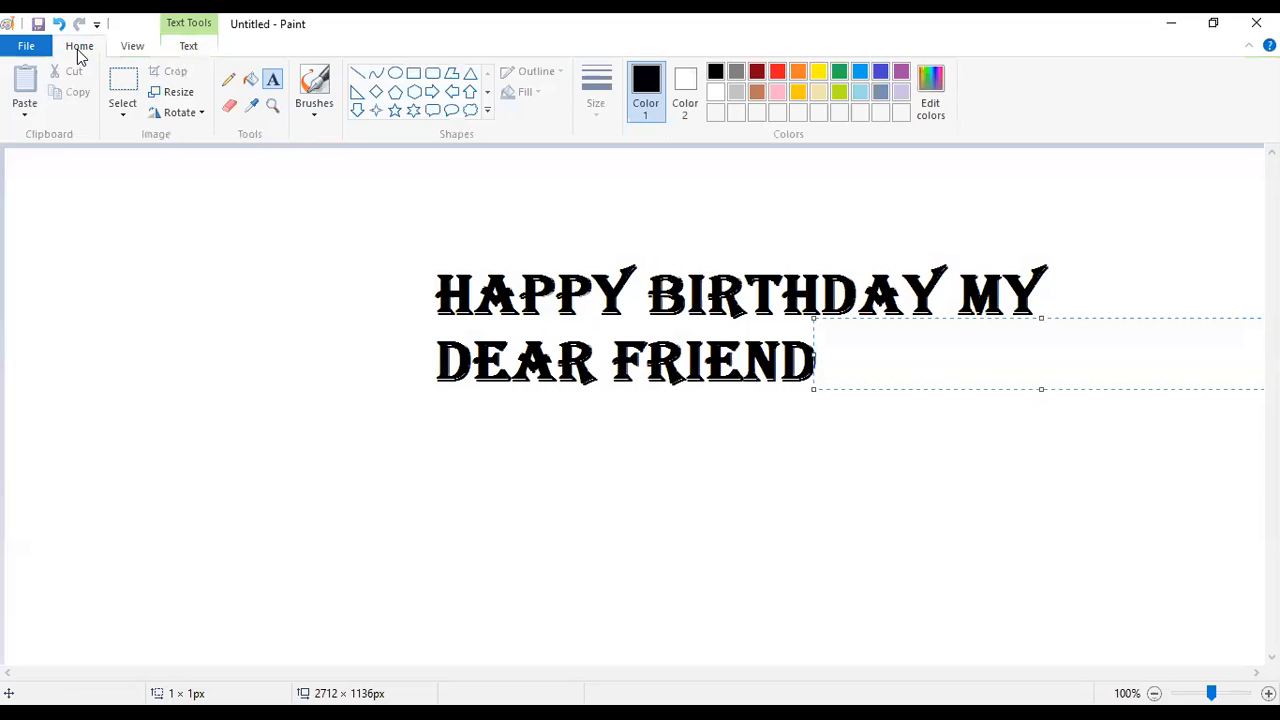
{"action": "left_click", "coordinate": [254, 84]}
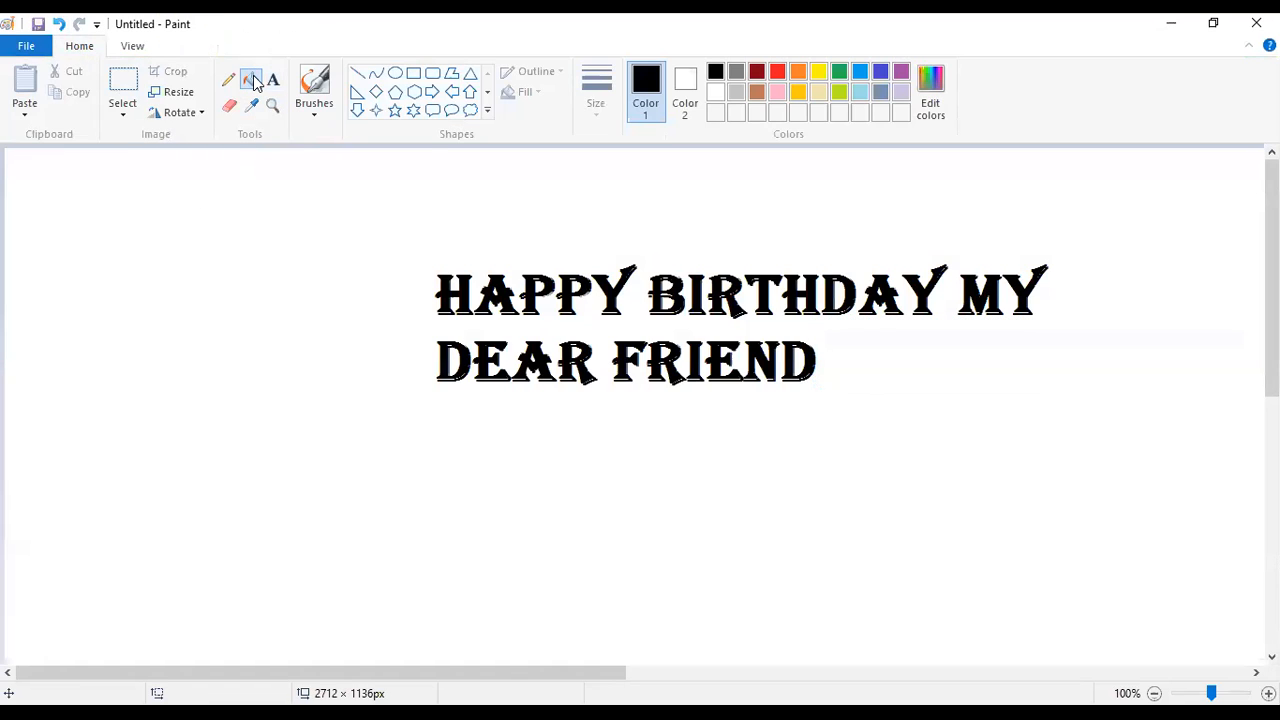
{"action": "left_click", "coordinate": [778, 79]}
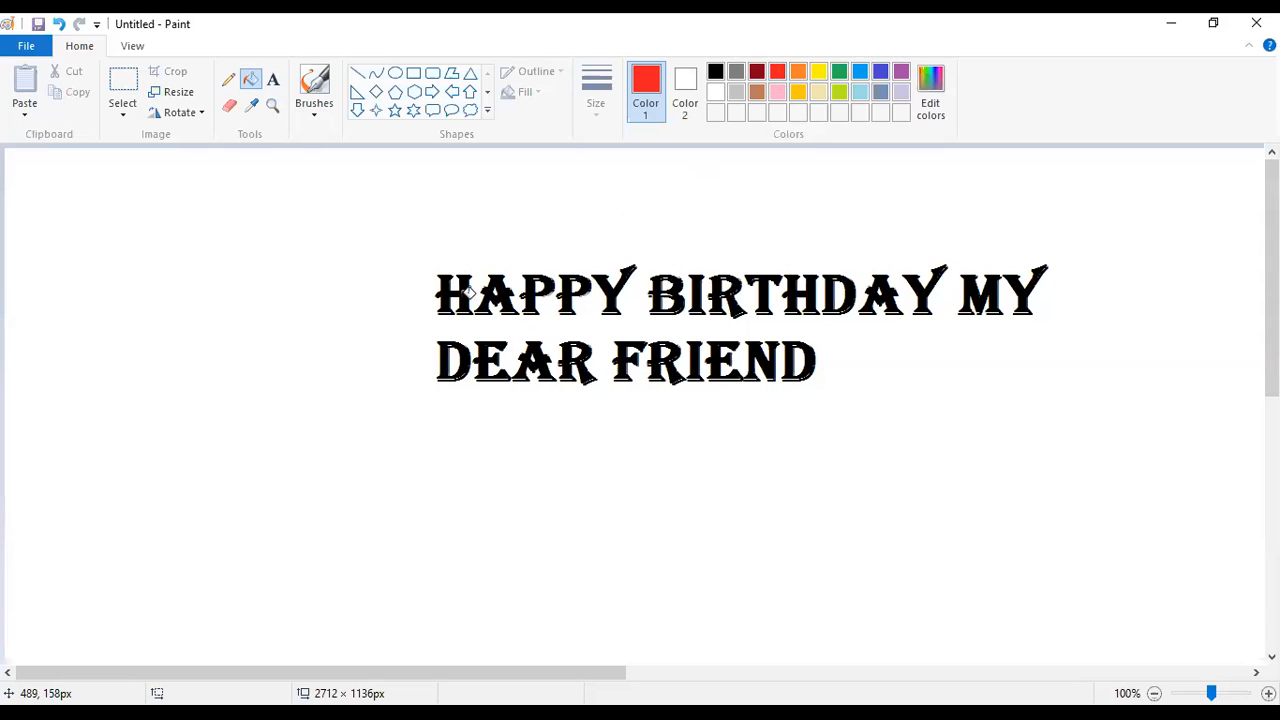
{"action": "left_click", "coordinate": [468, 292]}
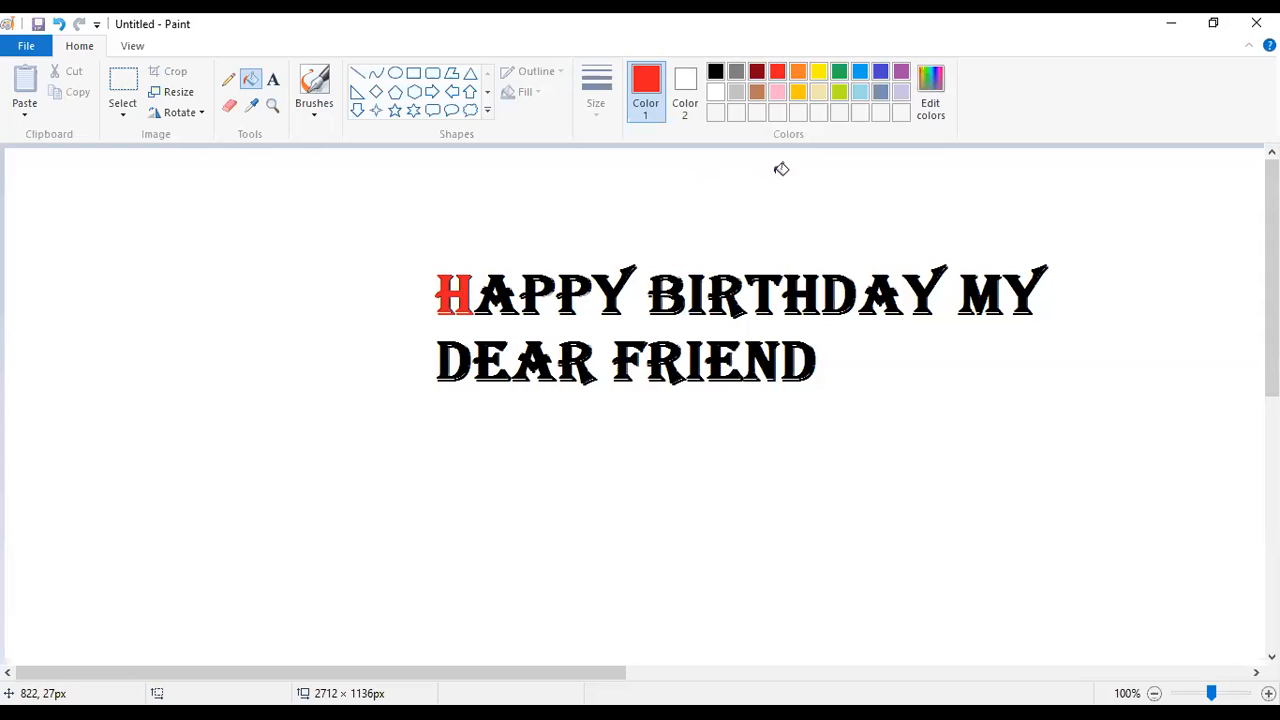
{"action": "left_click", "coordinate": [880, 73]}
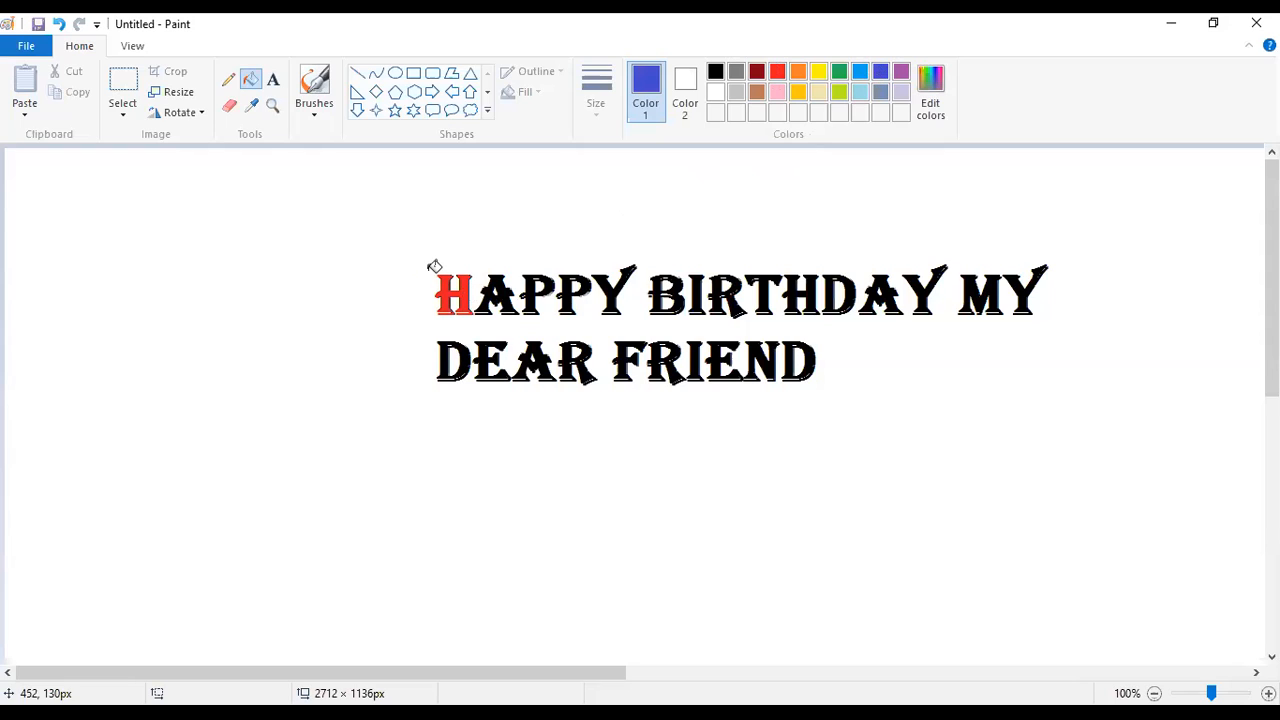
{"action": "left_click", "coordinate": [495, 294]}
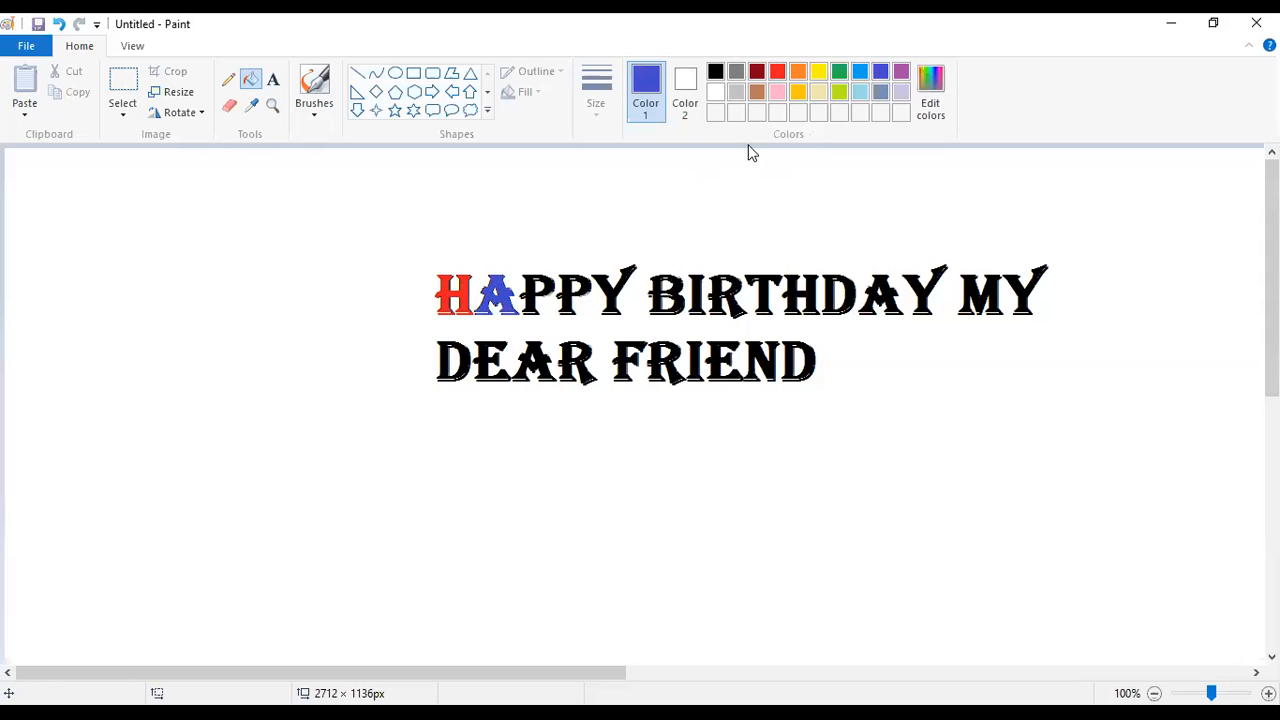
Fill the first P of HAPPY with brown and the second P with orange
{"action": "left_click", "coordinate": [757, 92]}
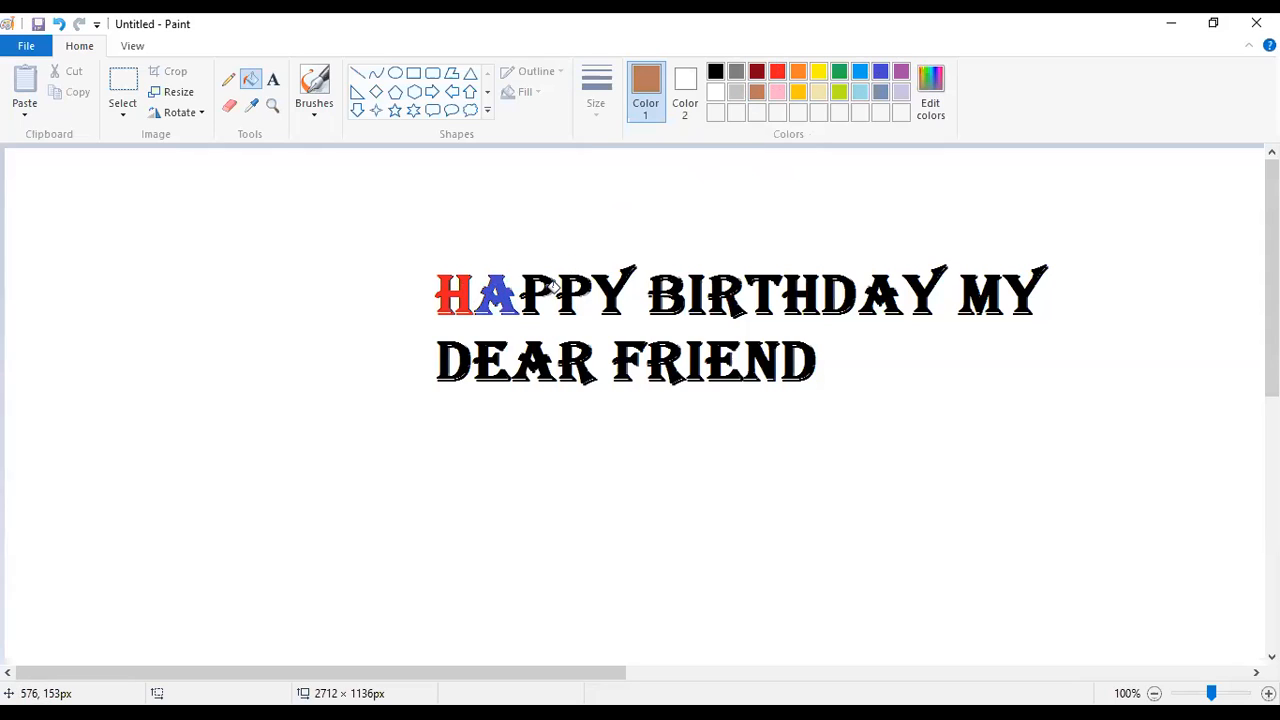
{"action": "left_click", "coordinate": [547, 287]}
{"action": "left_click", "coordinate": [799, 73]}
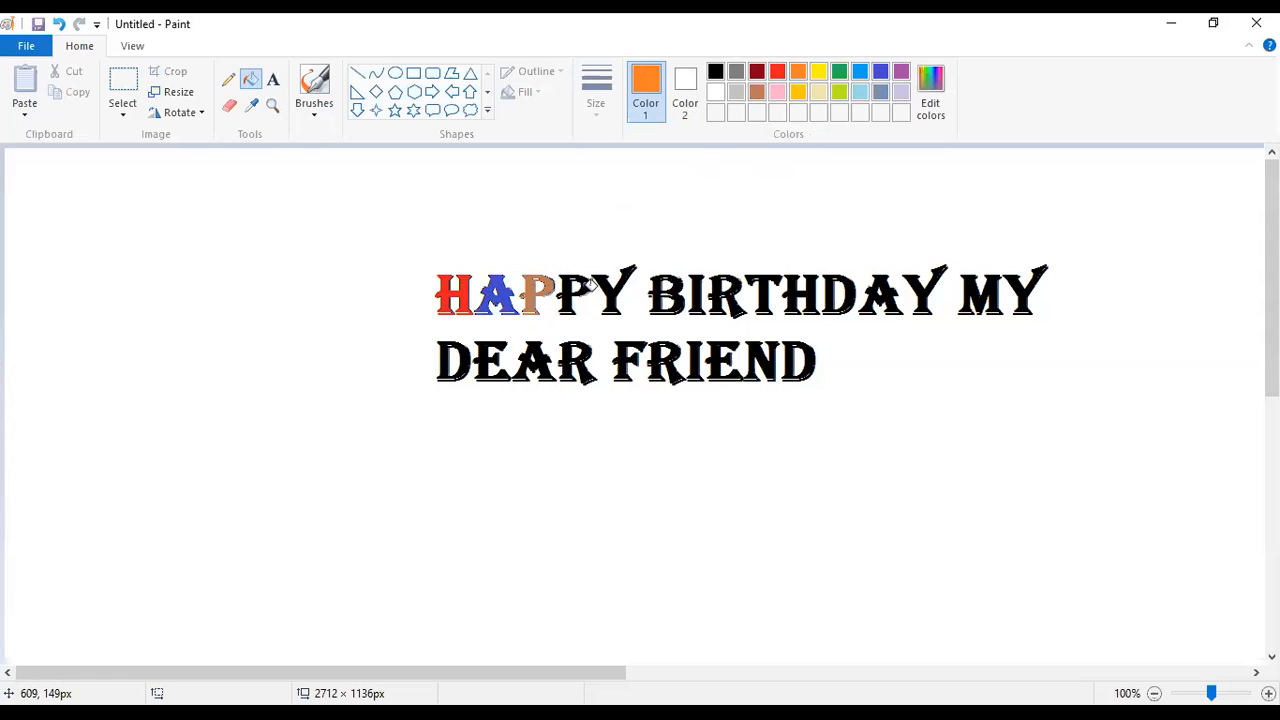
{"action": "left_click", "coordinate": [592, 284]}
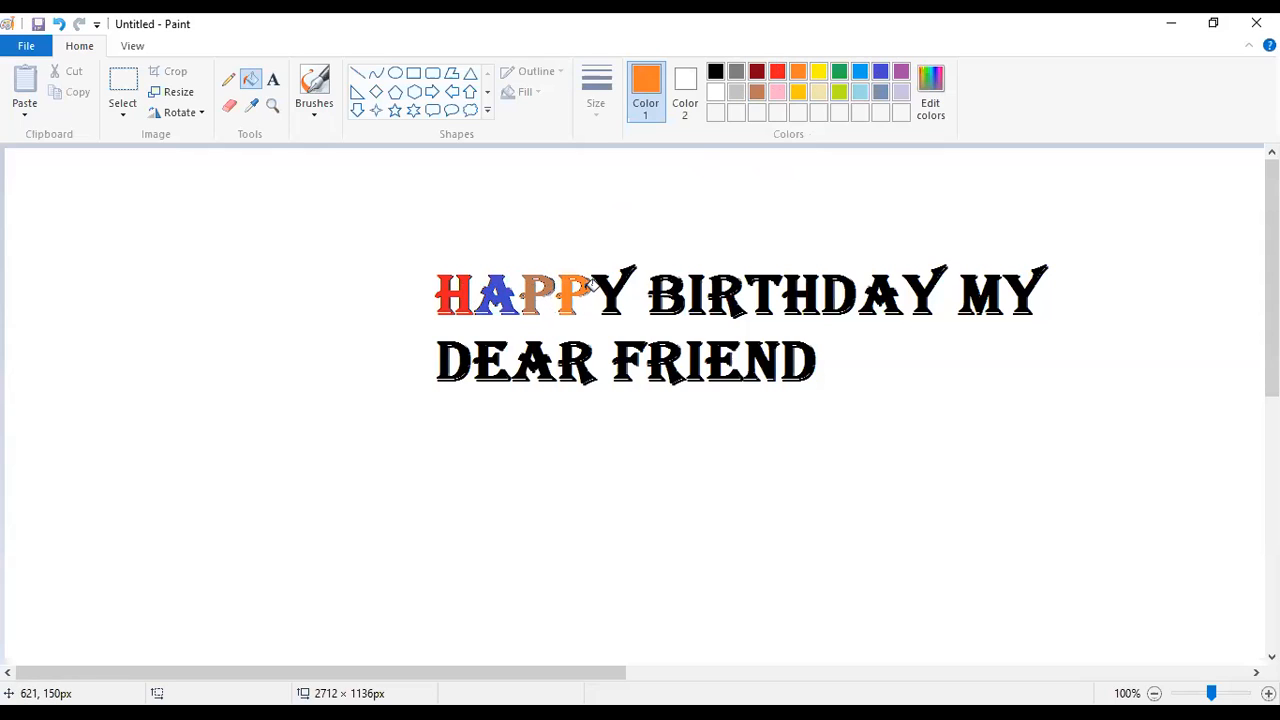
Fill the Y of HAPPY with brown and the B of BIRTHDAY with purple
{"action": "left_click", "coordinate": [758, 91]}
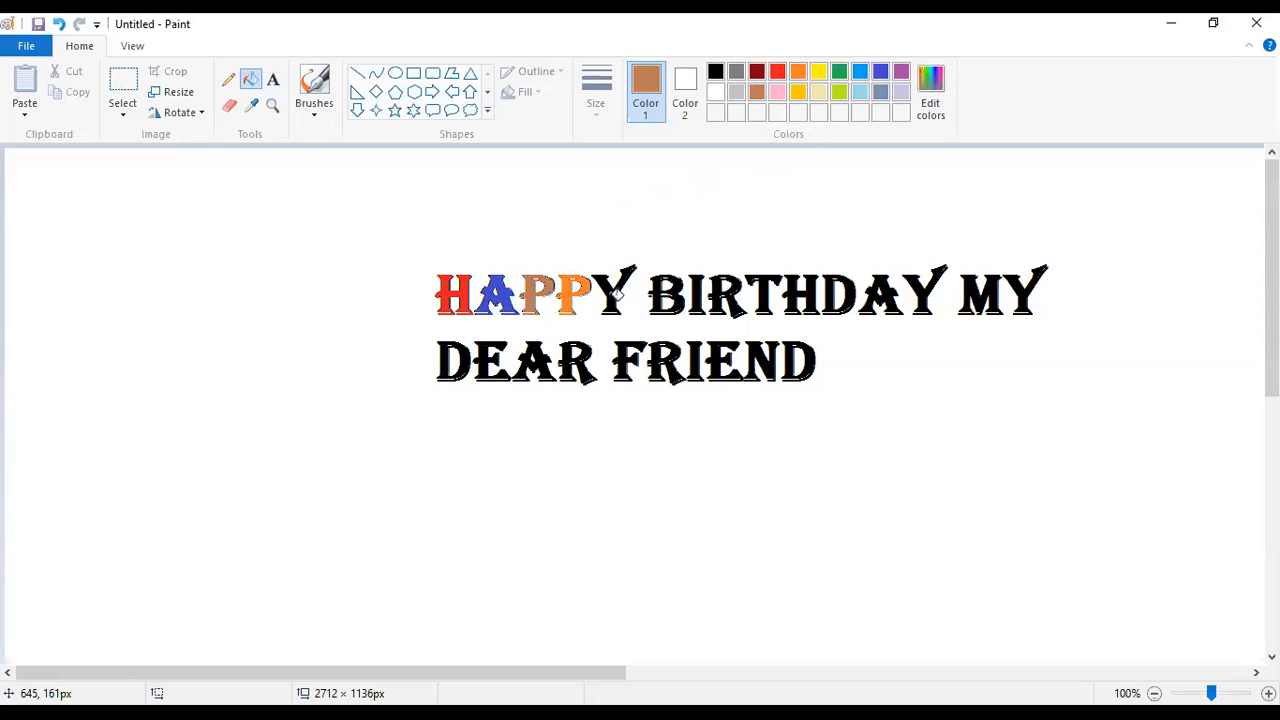
{"action": "left_click", "coordinate": [614, 298]}
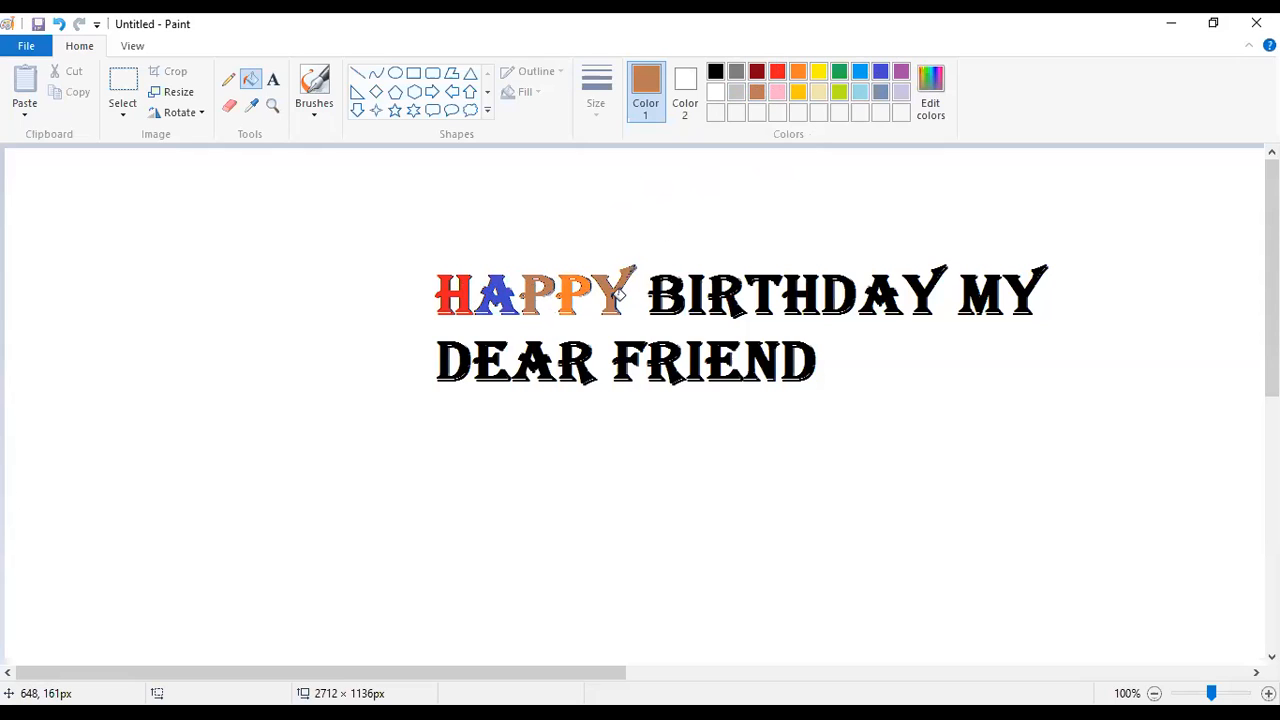
{"action": "left_click", "coordinate": [900, 74]}
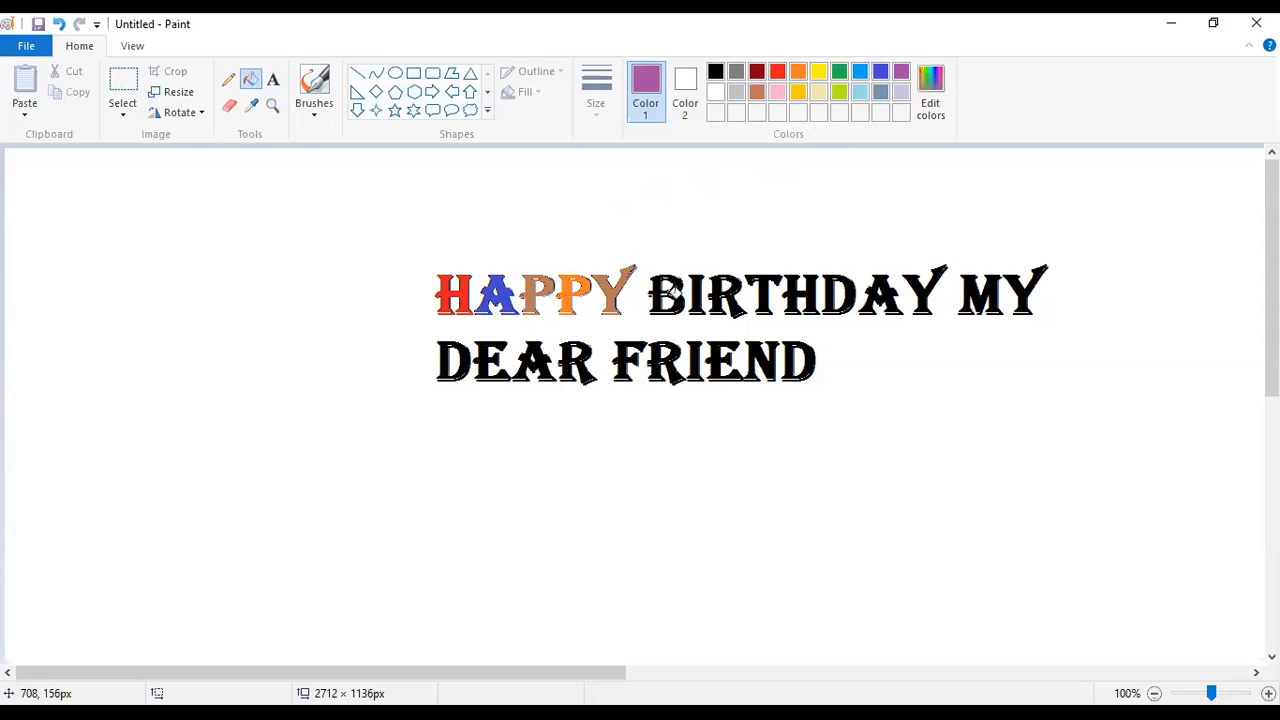
{"action": "left_click", "coordinate": [683, 291]}
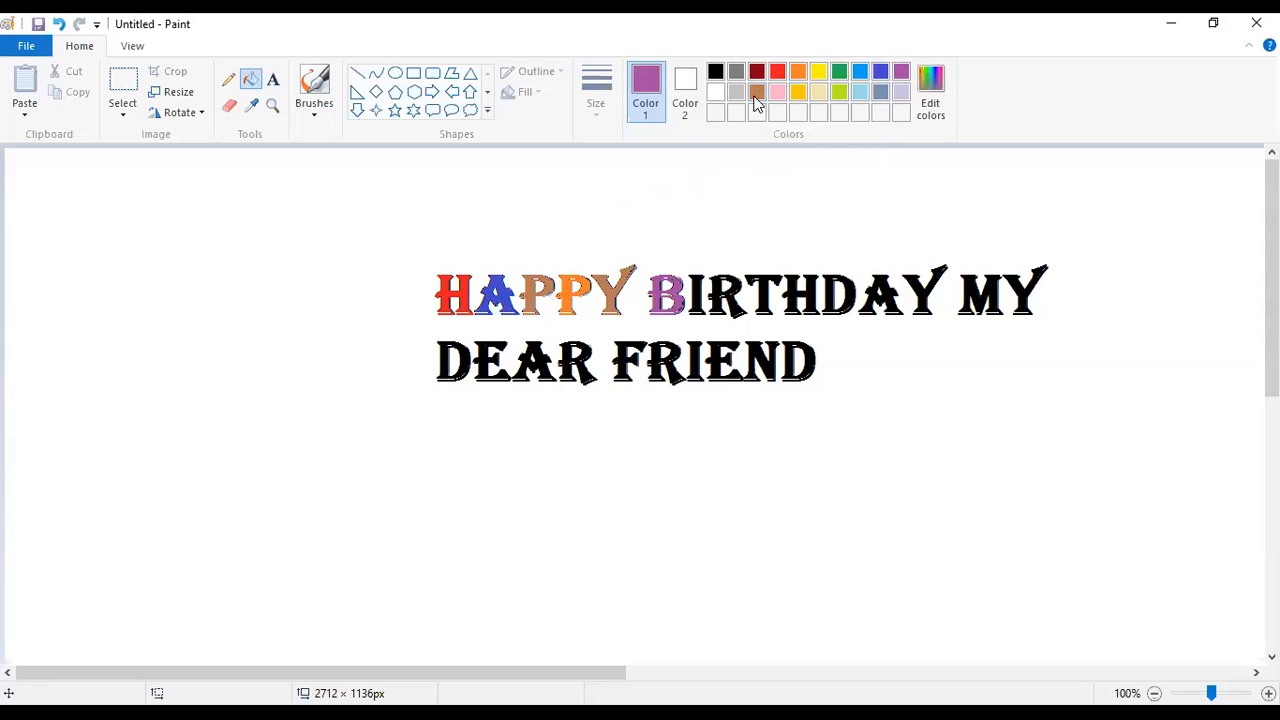
Fill the letters I, R and T of BIRTHDAY with gold, red and light turquoise respectively
{"action": "left_click", "coordinate": [797, 92]}
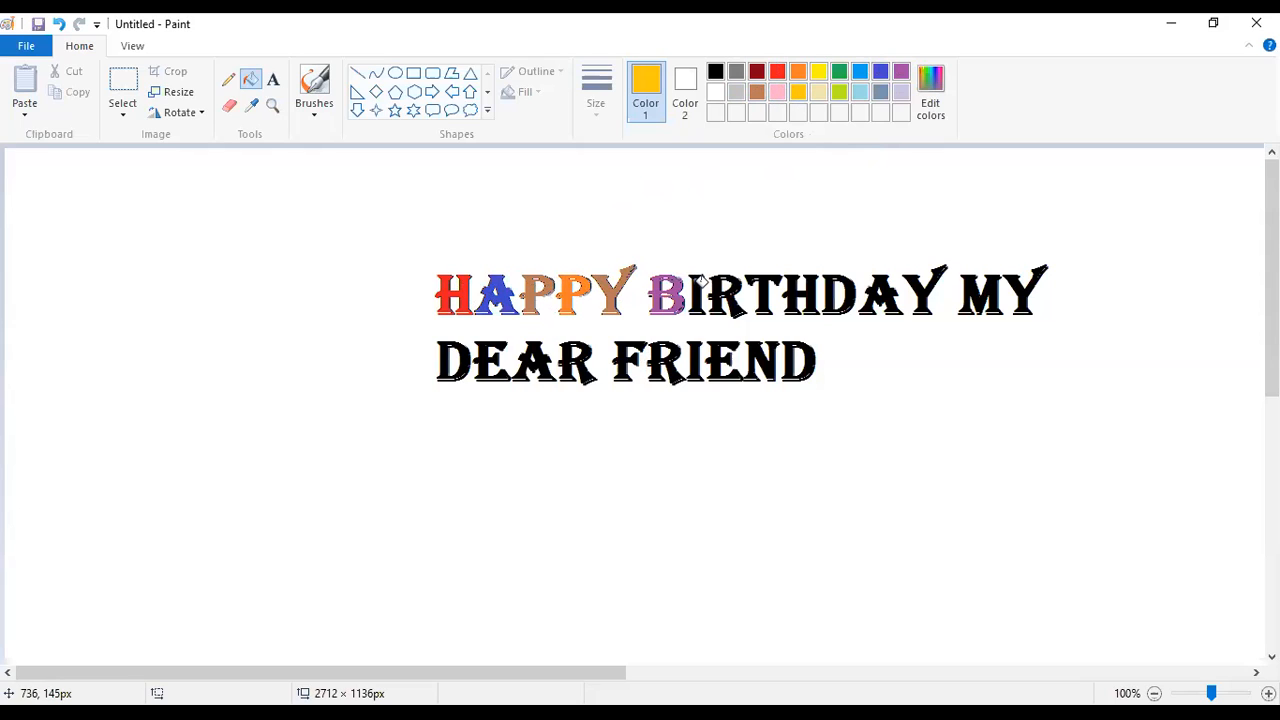
{"action": "left_click", "coordinate": [697, 295]}
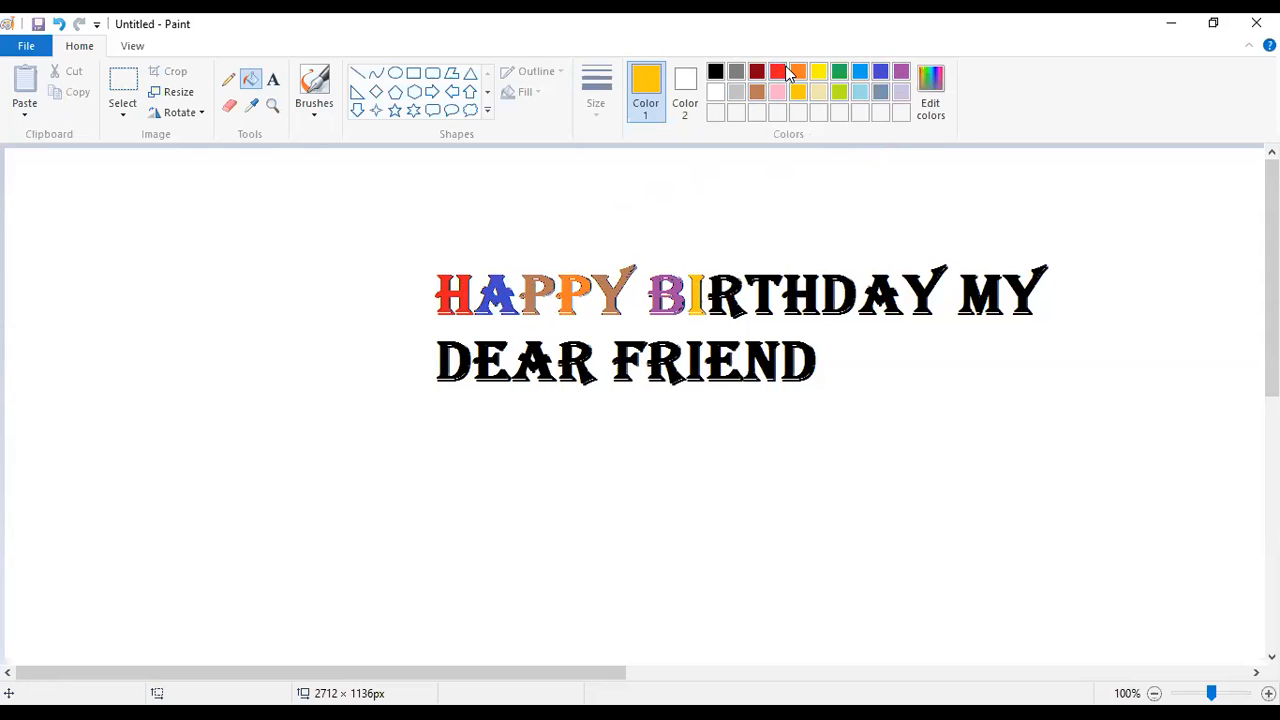
{"action": "left_click", "coordinate": [785, 72]}
{"action": "left_click", "coordinate": [724, 296]}
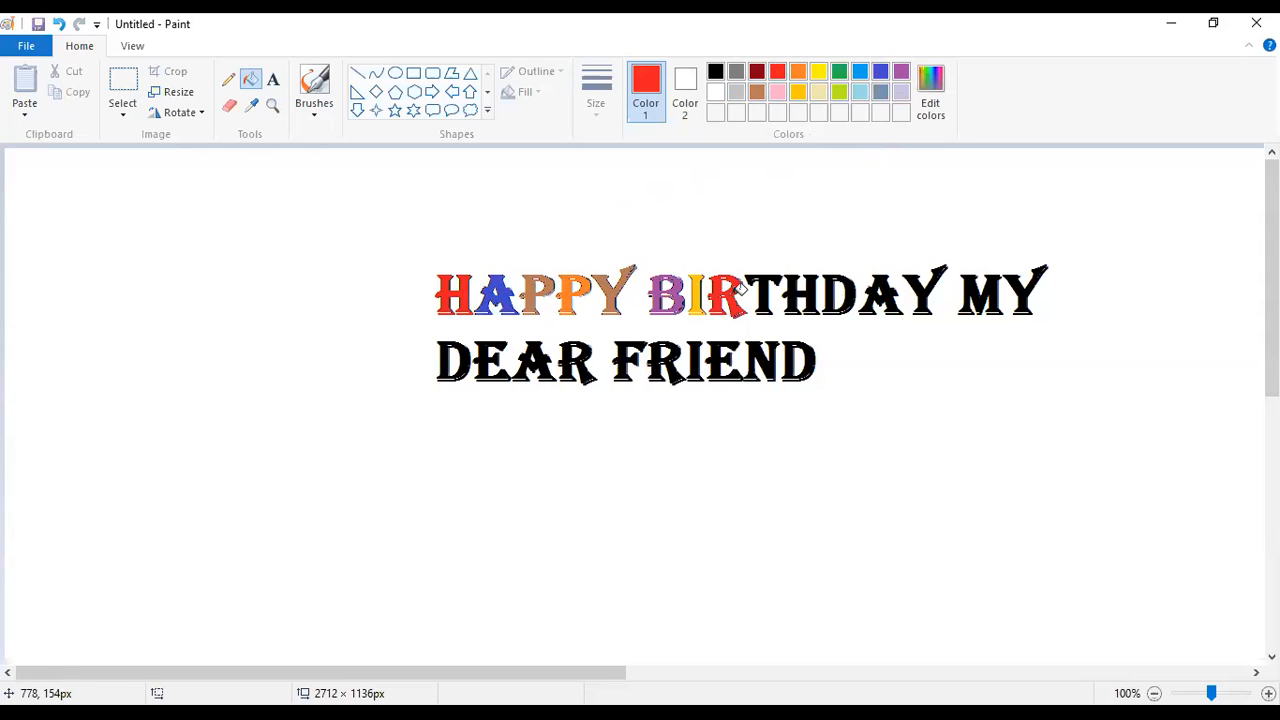
{"action": "left_click", "coordinate": [858, 98]}
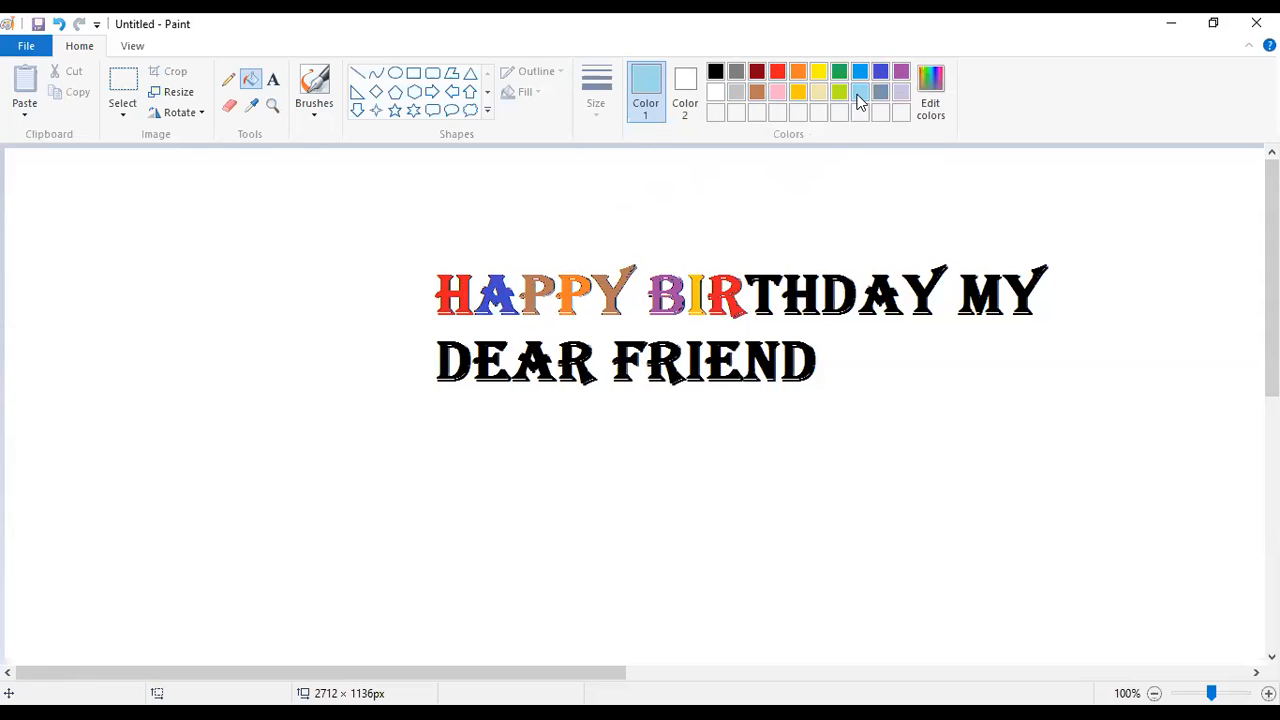
{"action": "left_click", "coordinate": [770, 284]}
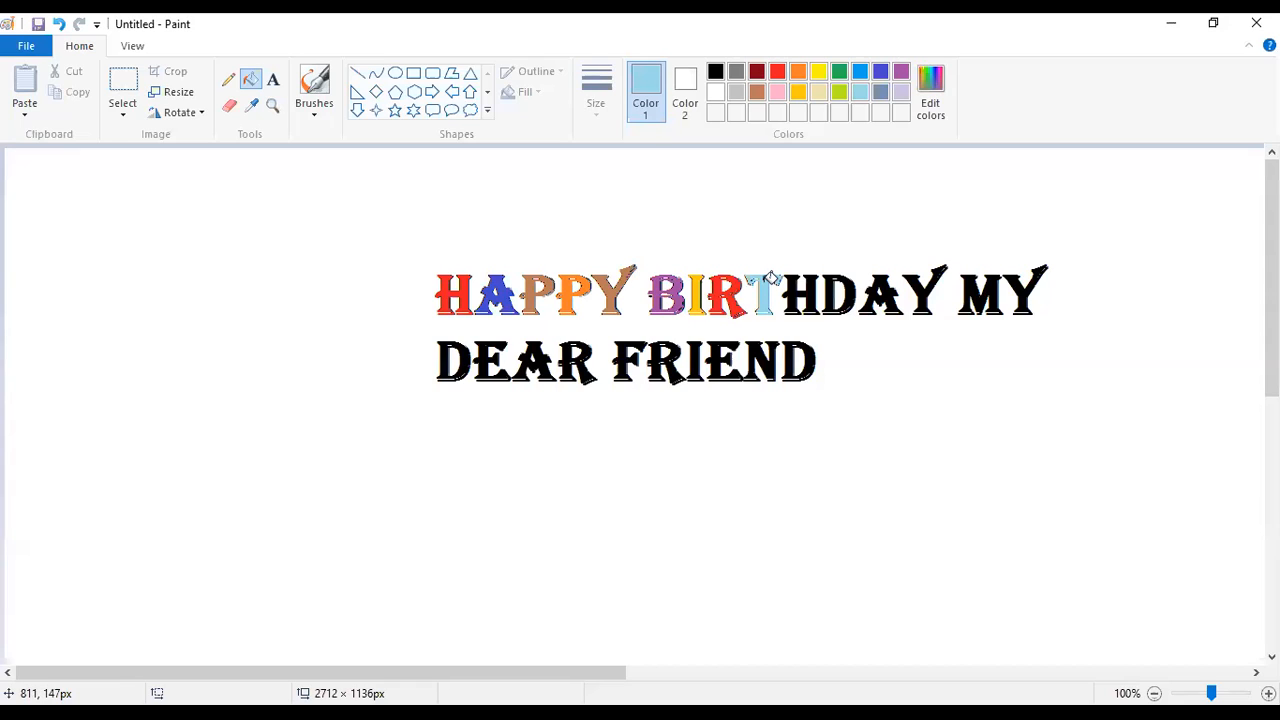
Fill the letters H, D, A and Y of BIRTHDAY with brown, purple, dark red and green respectively
{"action": "left_click", "coordinate": [757, 93]}
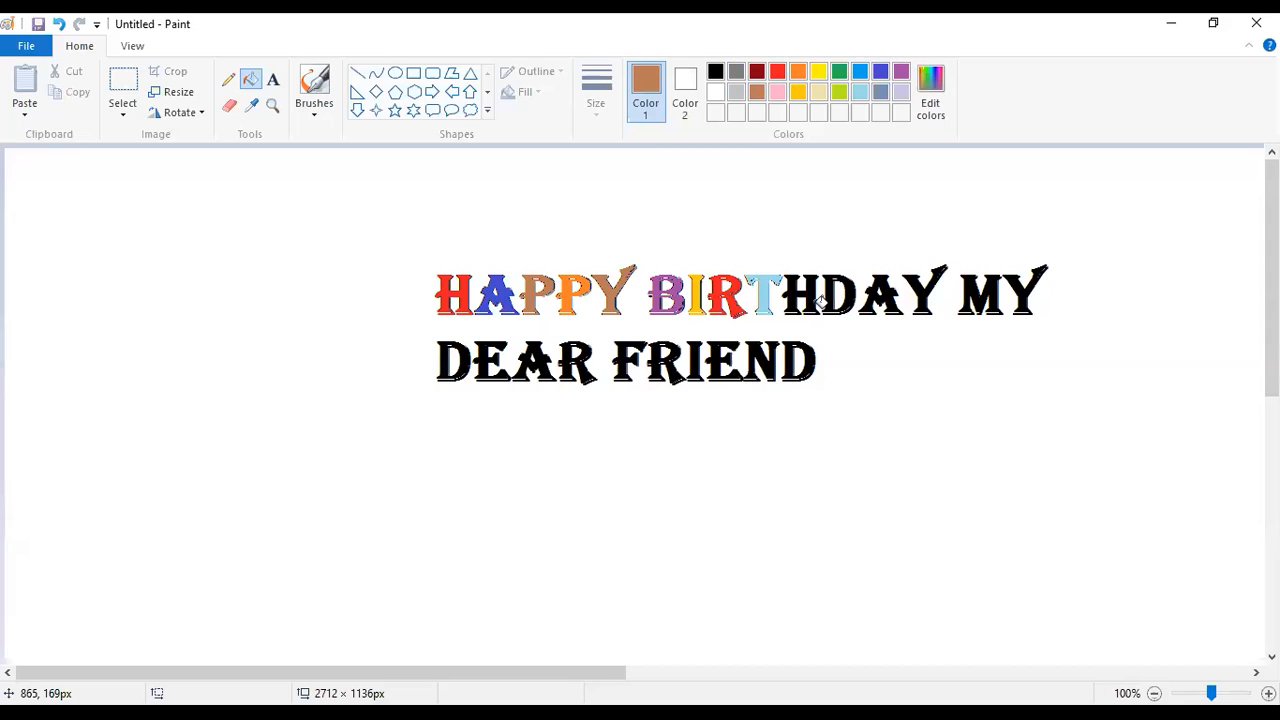
{"action": "left_click", "coordinate": [817, 294]}
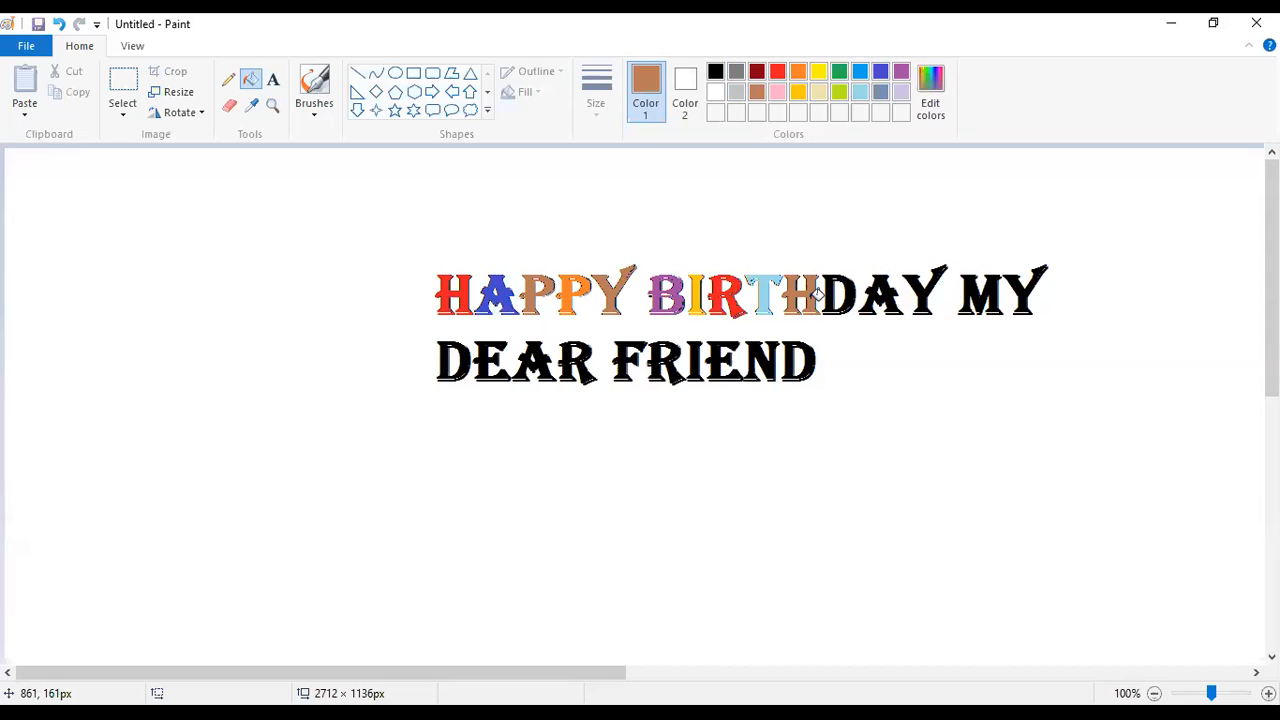
{"action": "left_click", "coordinate": [901, 77]}
{"action": "left_click", "coordinate": [848, 292]}
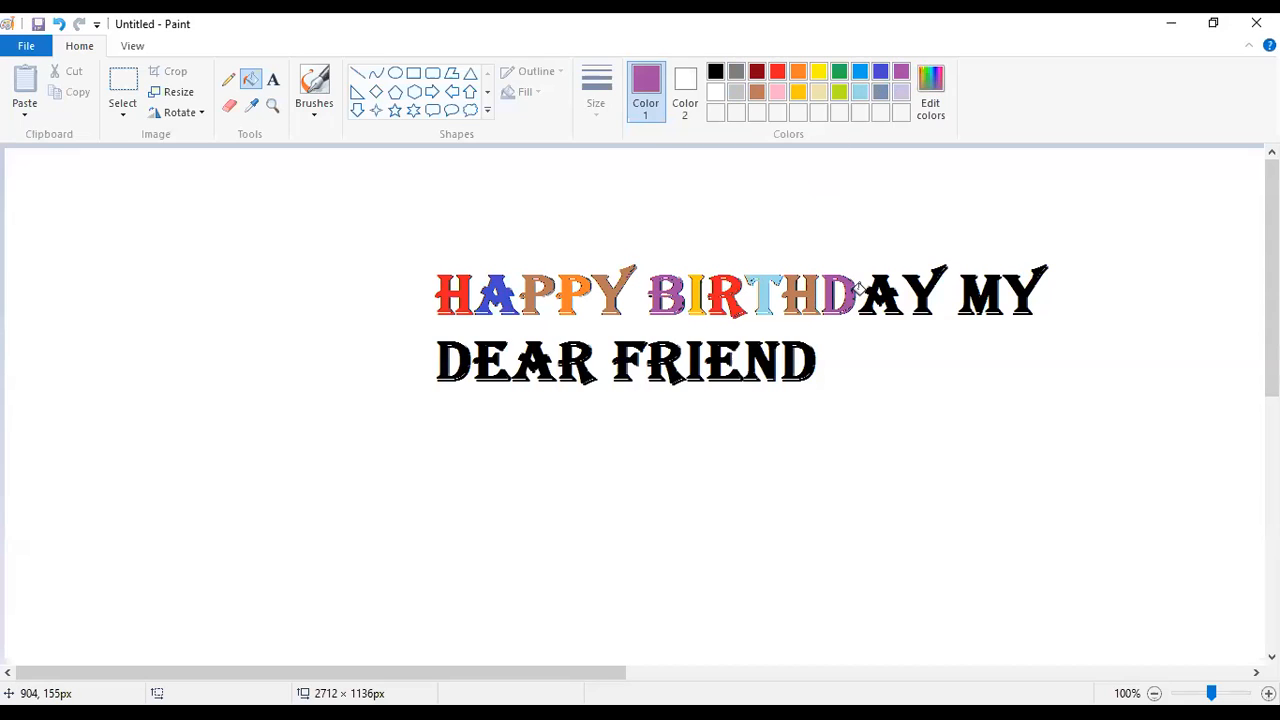
{"action": "left_click", "coordinate": [757, 73]}
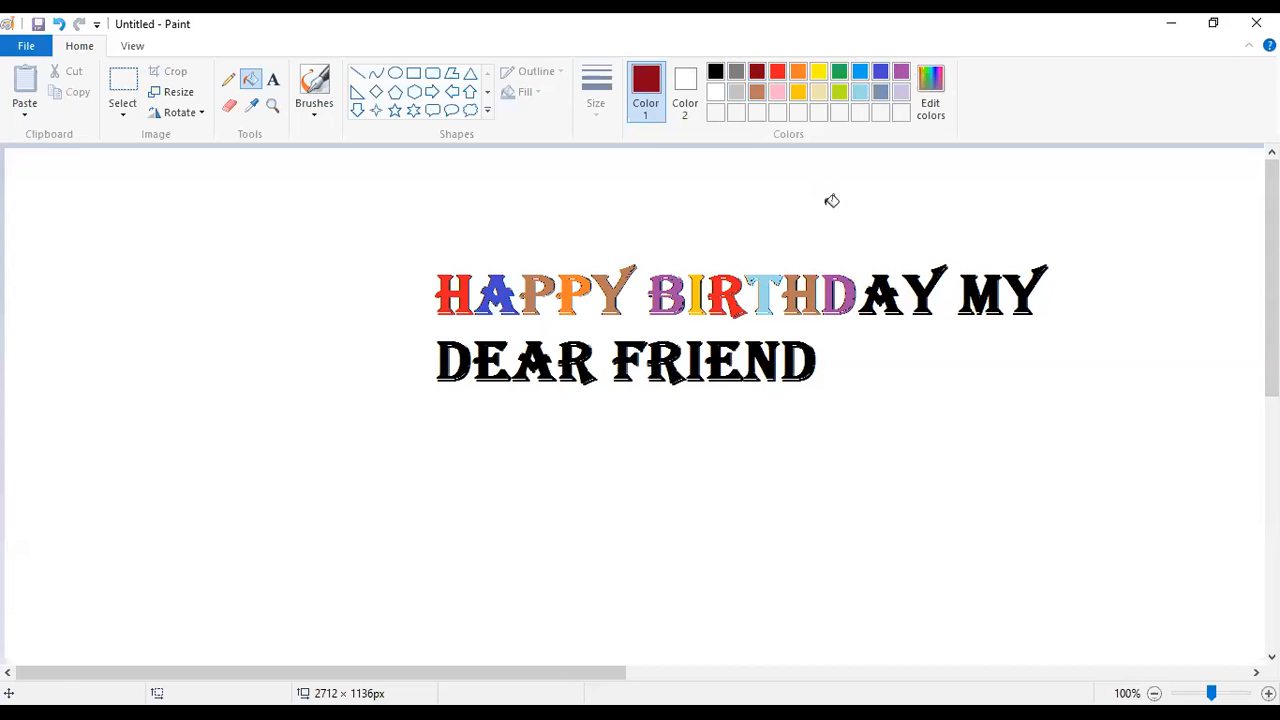
{"action": "left_click", "coordinate": [895, 293]}
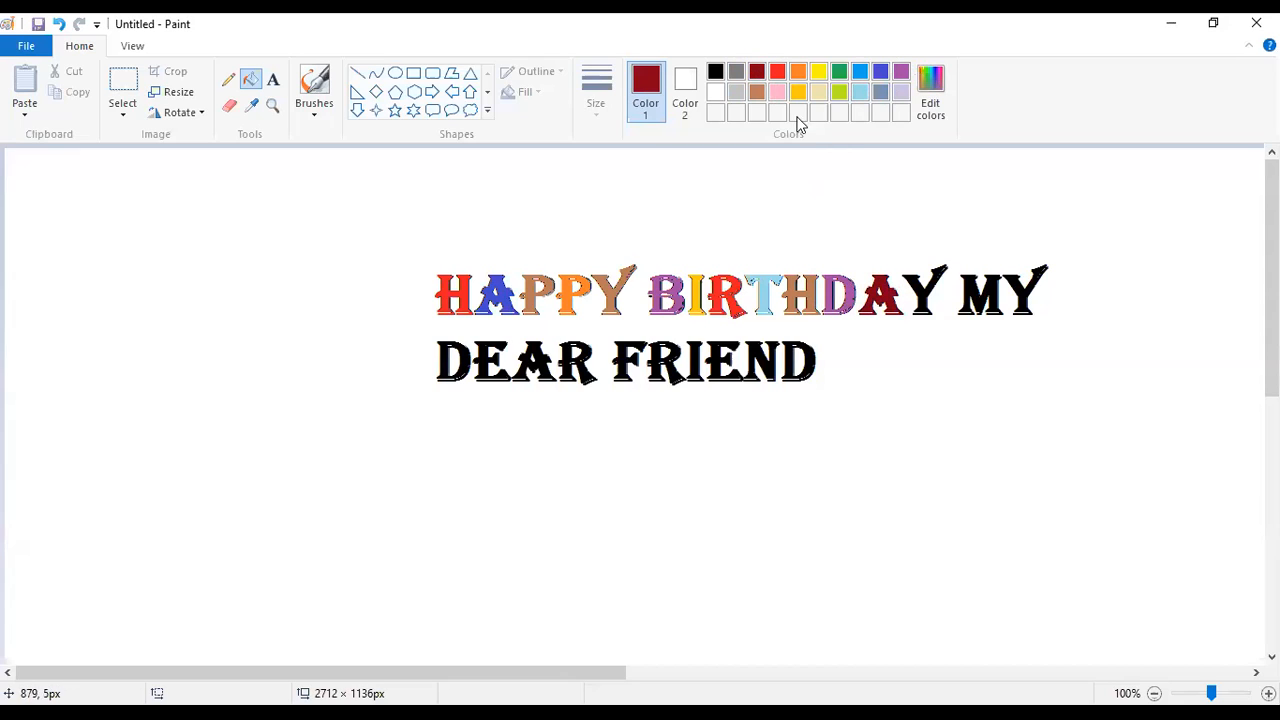
{"action": "left_click", "coordinate": [838, 73]}
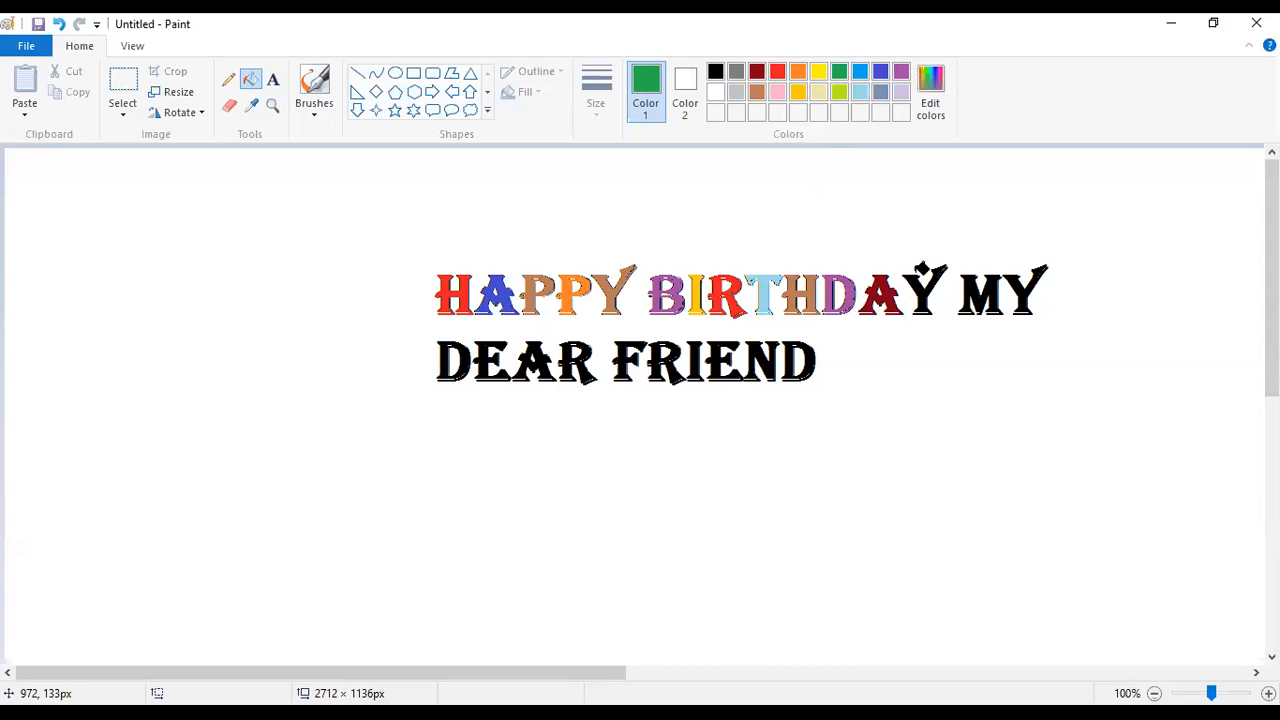
{"action": "left_click", "coordinate": [929, 289]}
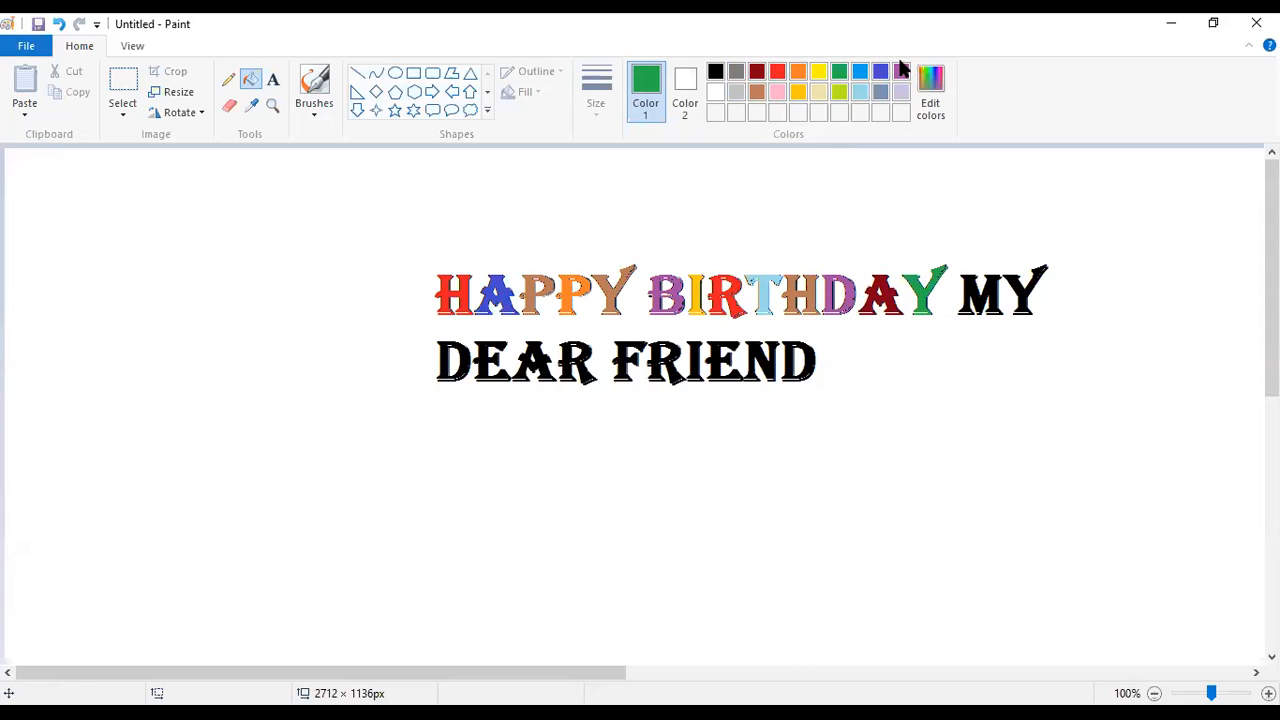
Fill the M of the word MY with purple and its Y with brown
{"action": "left_click", "coordinate": [901, 73]}
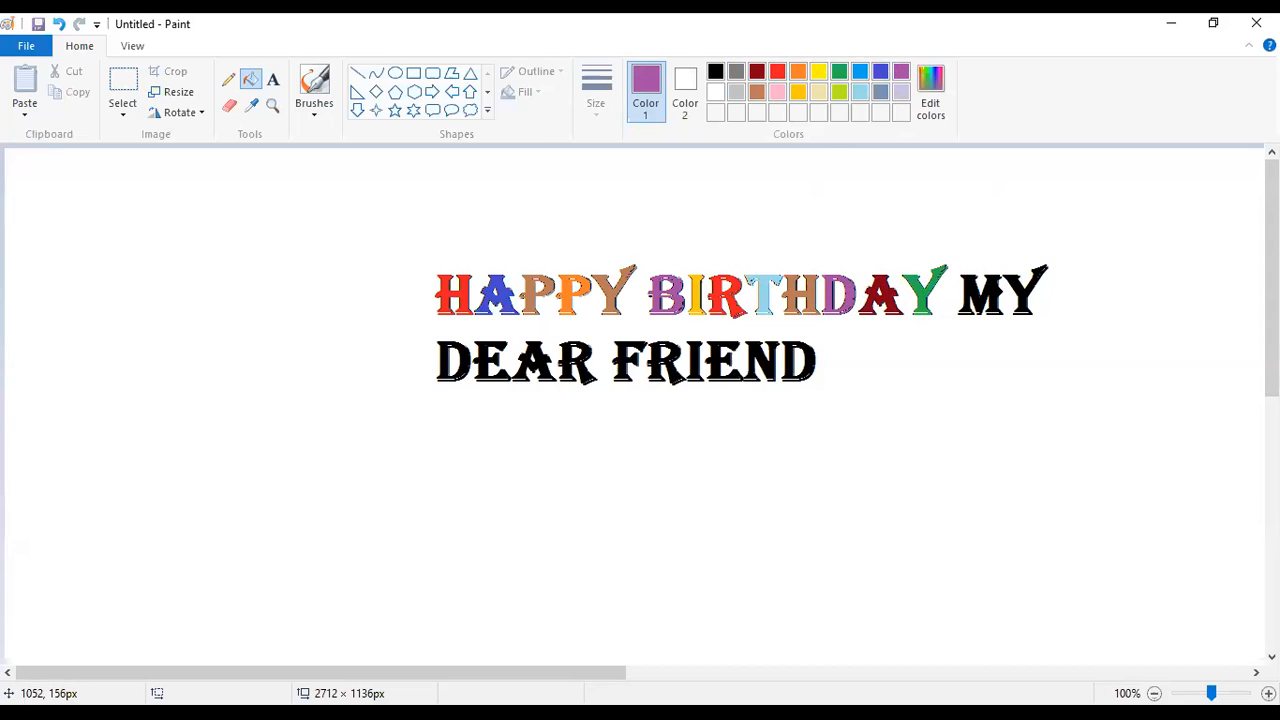
{"action": "left_click", "coordinate": [998, 292]}
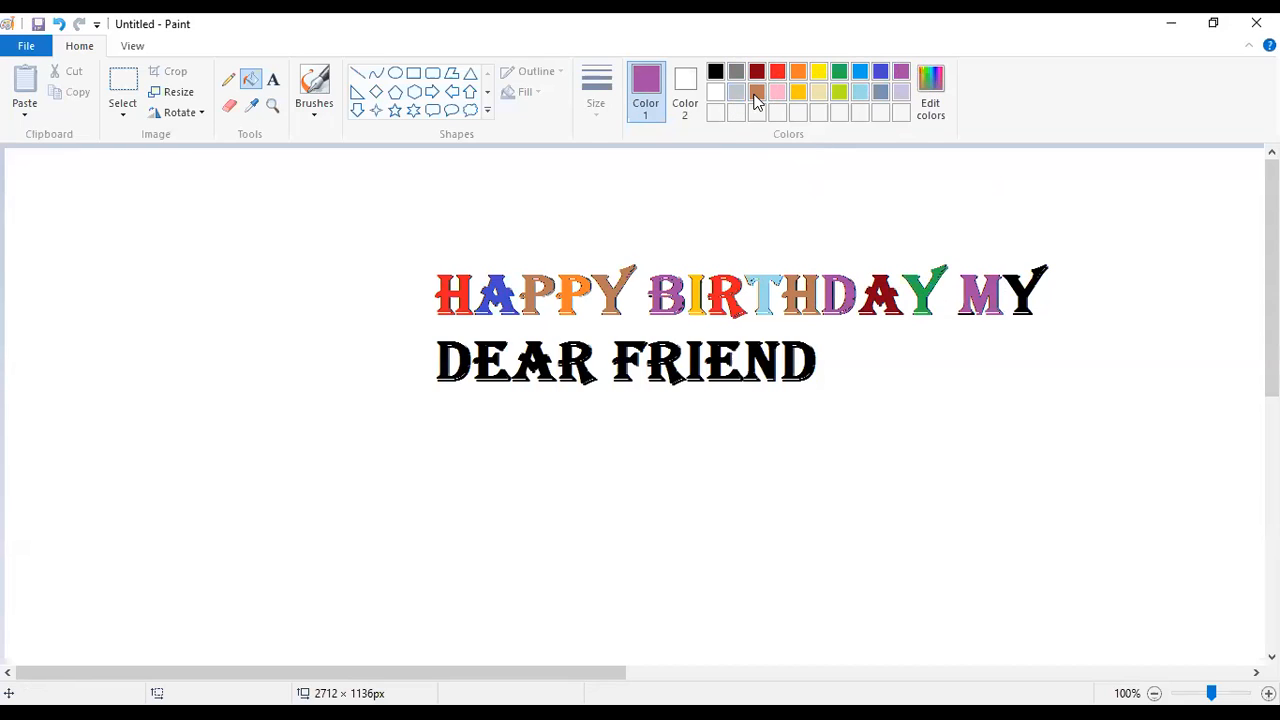
{"action": "left_click", "coordinate": [757, 92]}
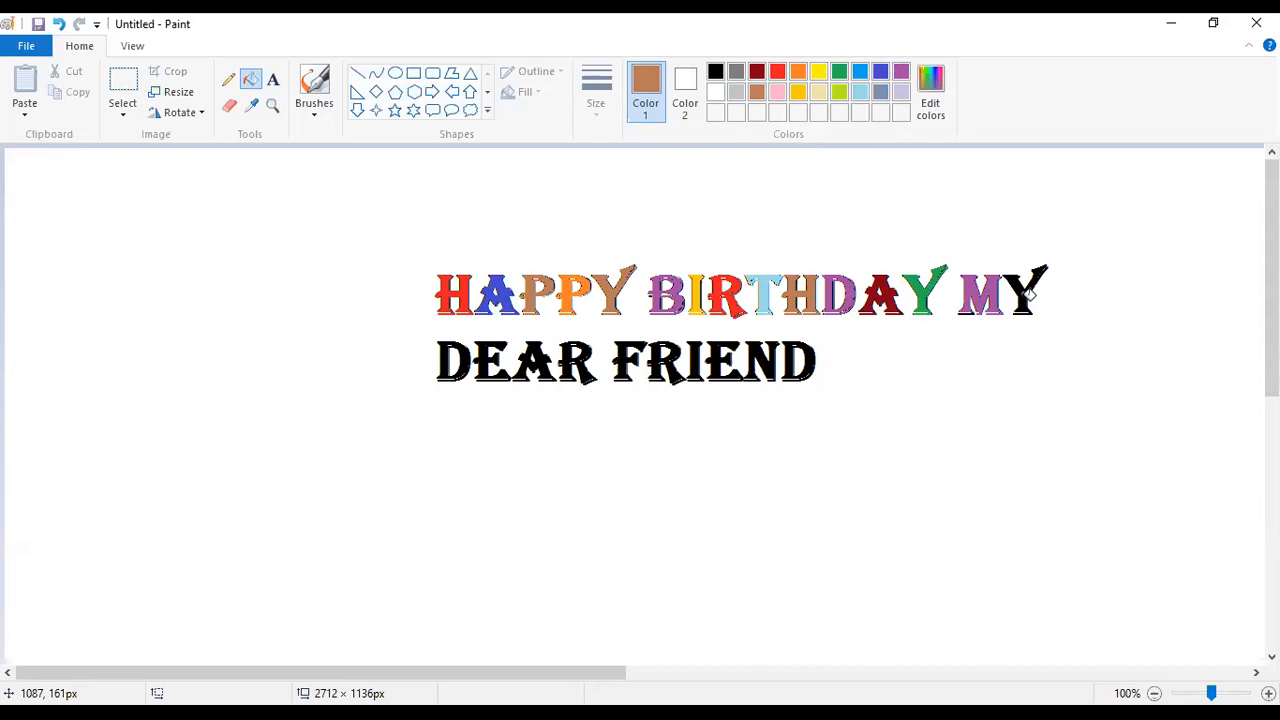
{"action": "left_click", "coordinate": [1028, 295]}
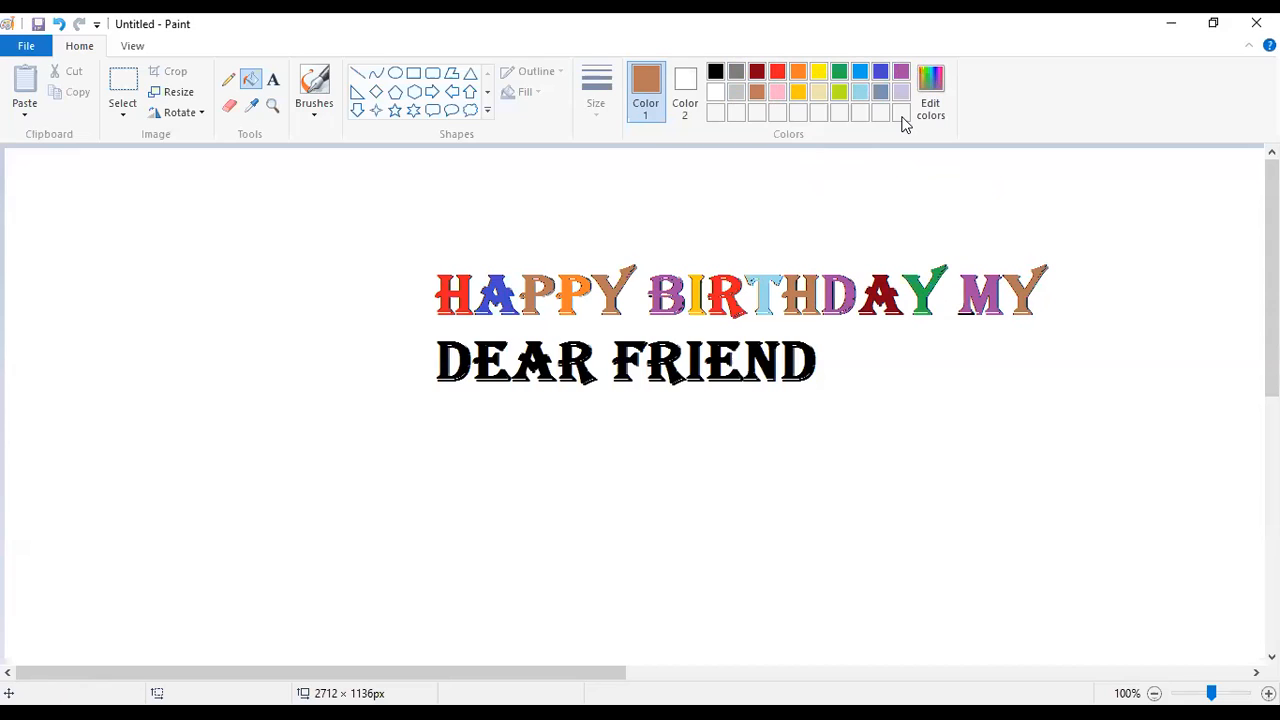
Fill the last three letters of FRIEND from the end backwards: D blue-gray, N orange and E dark red
{"action": "left_click", "coordinate": [880, 92]}
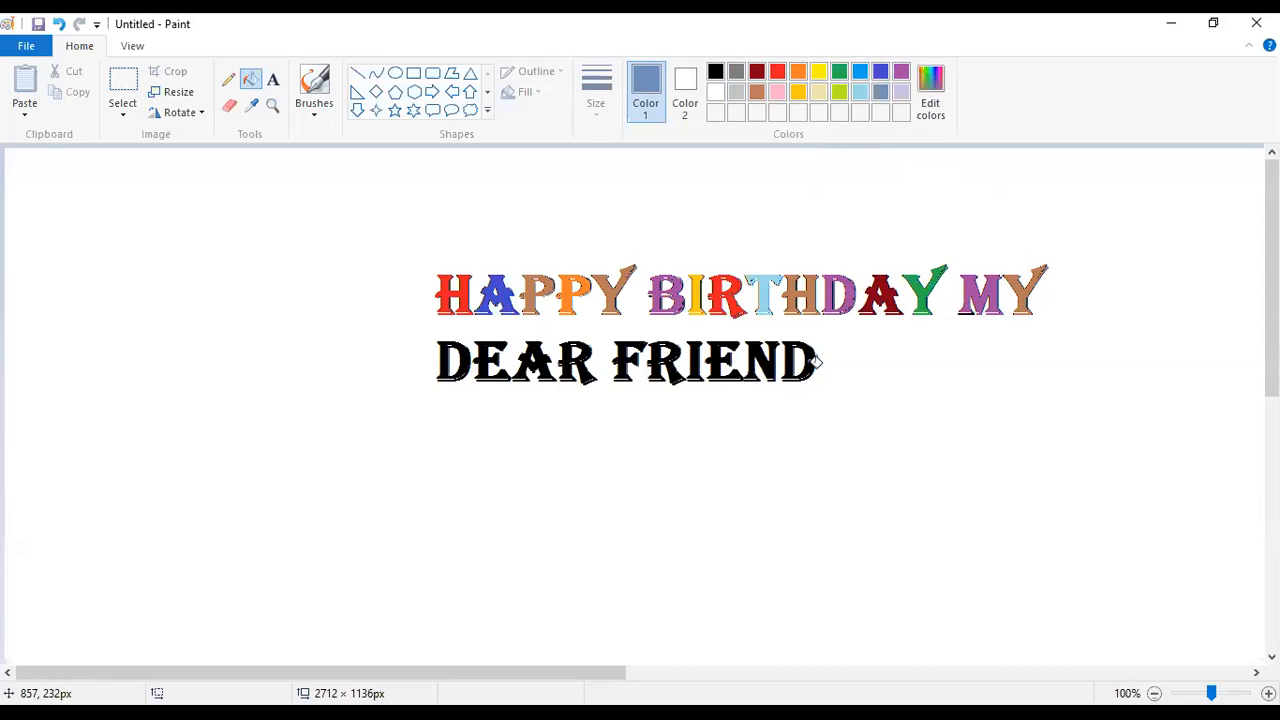
{"action": "left_click", "coordinate": [812, 362]}
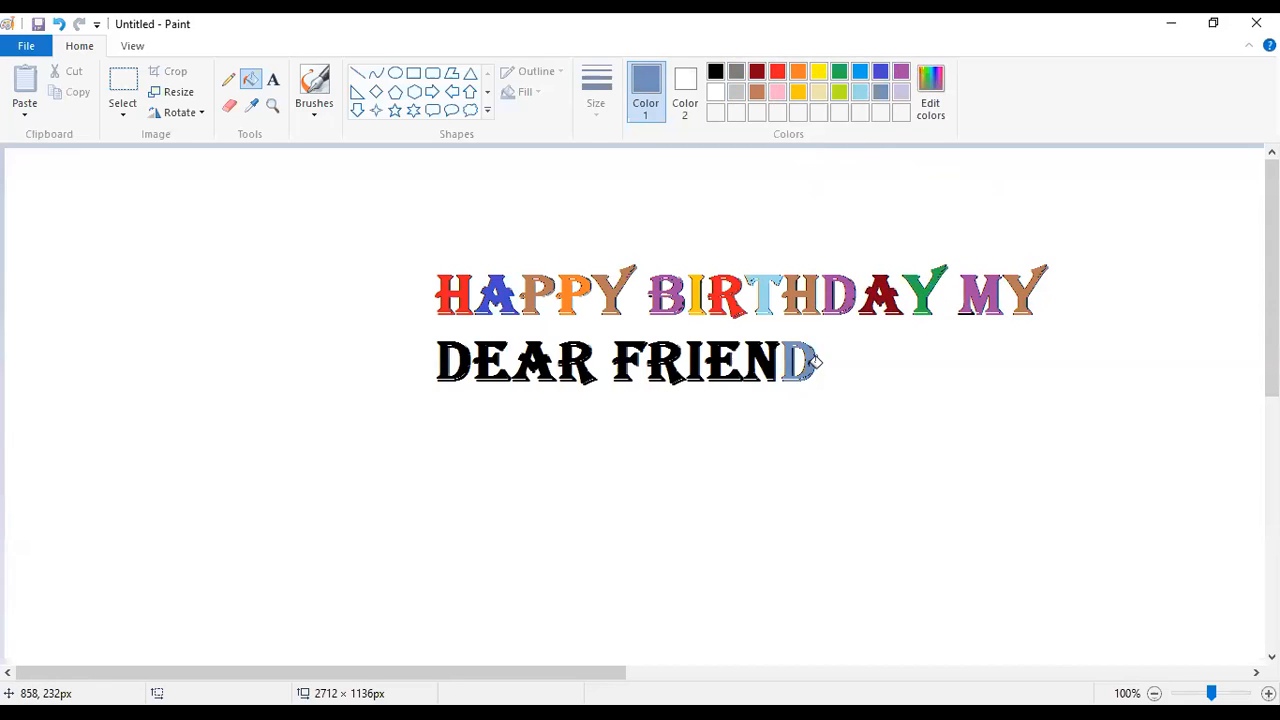
{"action": "left_click", "coordinate": [797, 74]}
{"action": "left_click", "coordinate": [763, 352]}
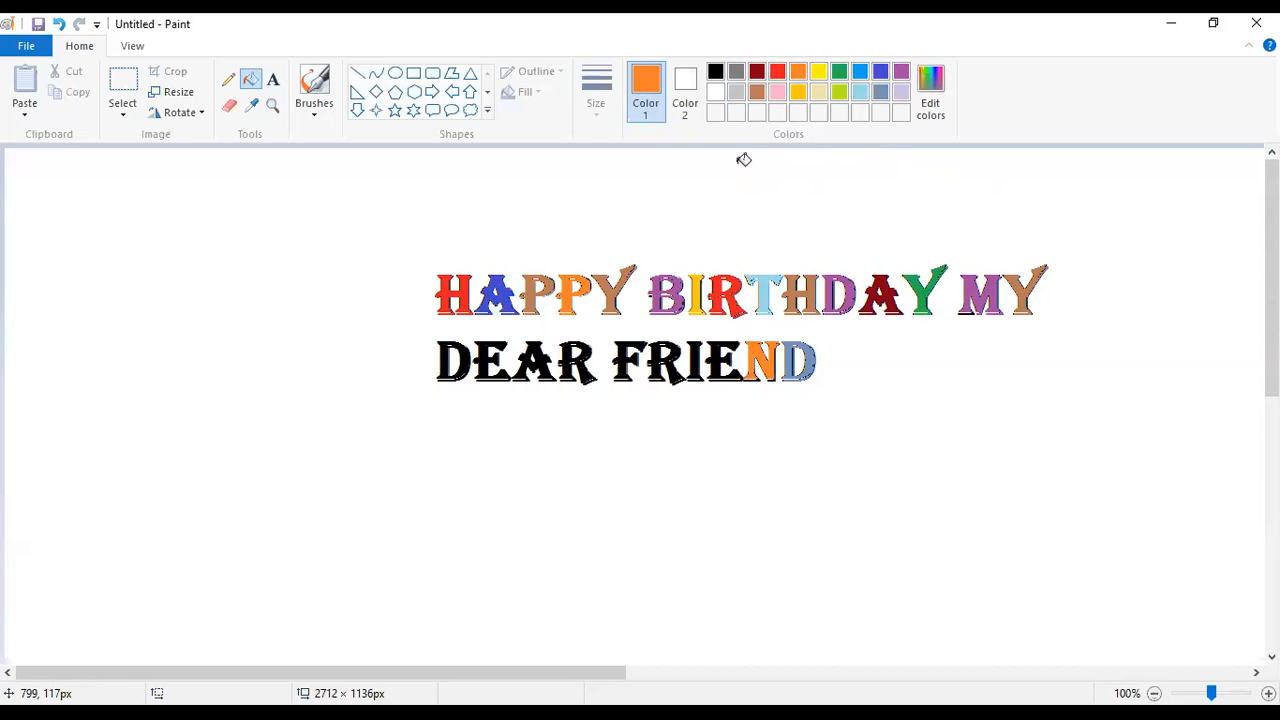
{"action": "left_click", "coordinate": [757, 74]}
{"action": "left_click", "coordinate": [724, 364]}
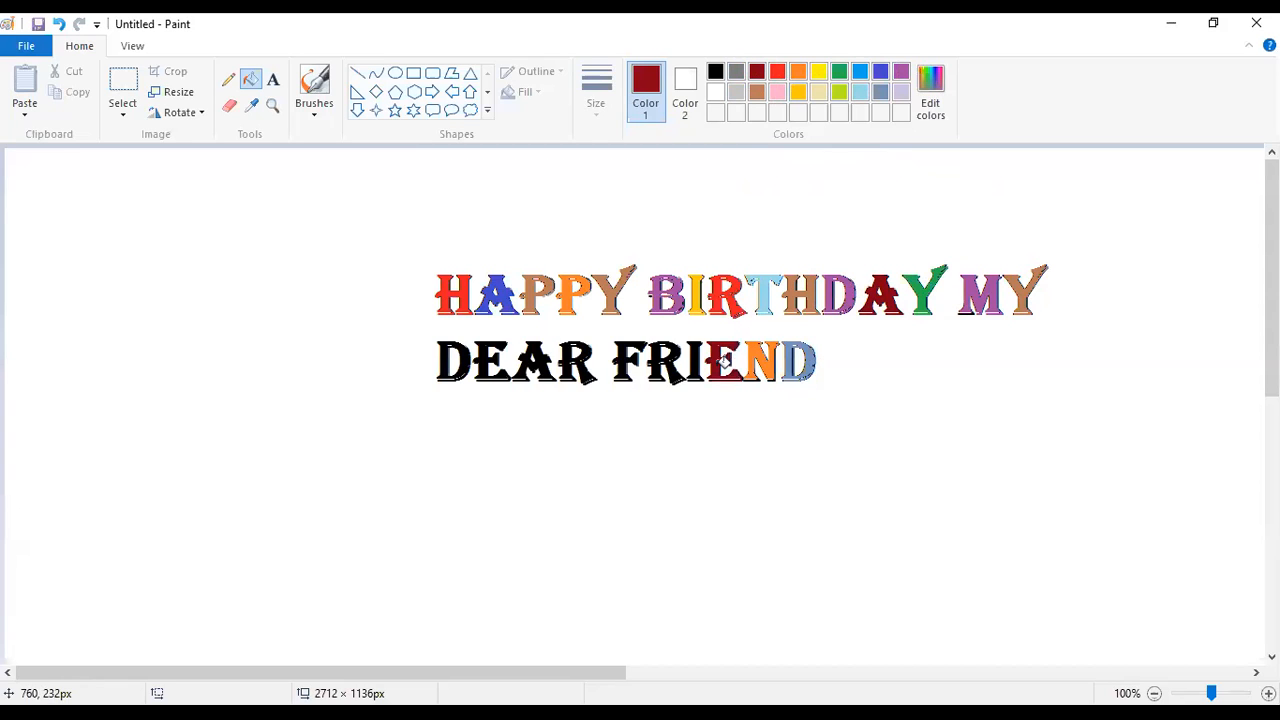
Fill the I of FRIEND with dark gray, the R with turquoise and the F with purple
{"action": "left_click", "coordinate": [729, 76]}
{"action": "left_click", "coordinate": [698, 355]}
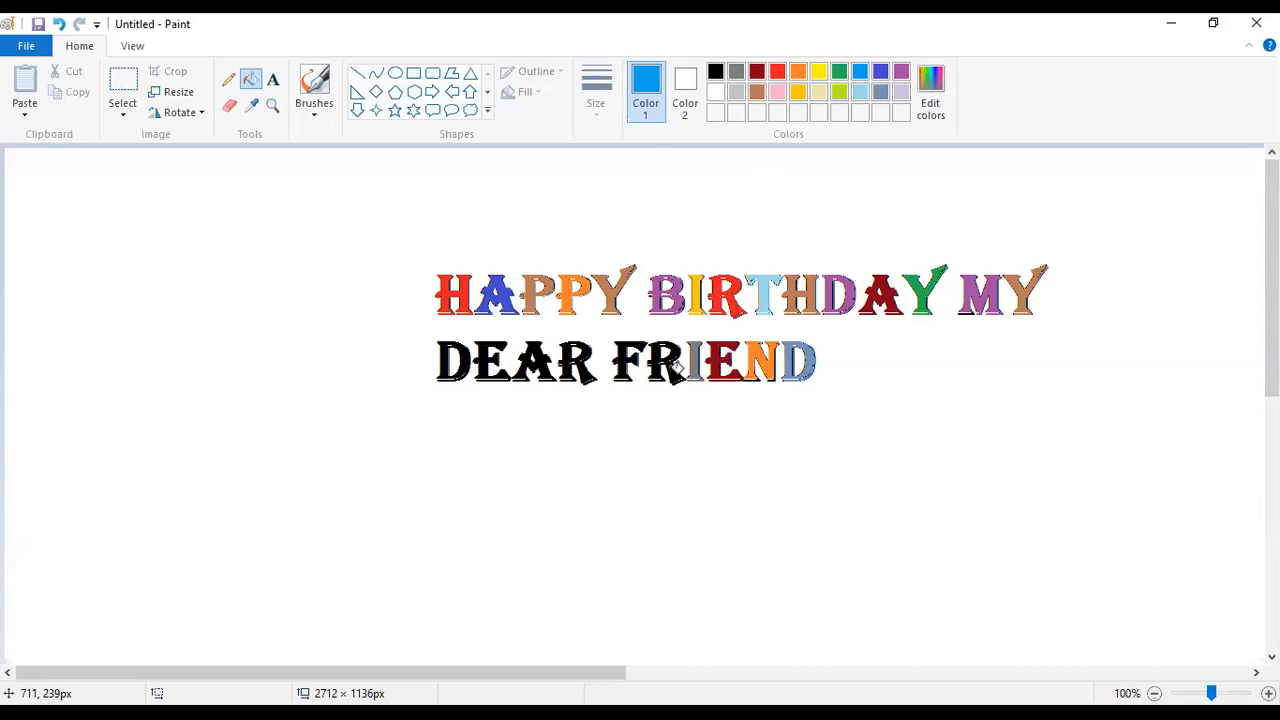
{"action": "left_click", "coordinate": [673, 368]}
{"action": "left_click", "coordinate": [900, 72]}
{"action": "left_click", "coordinate": [624, 360]}
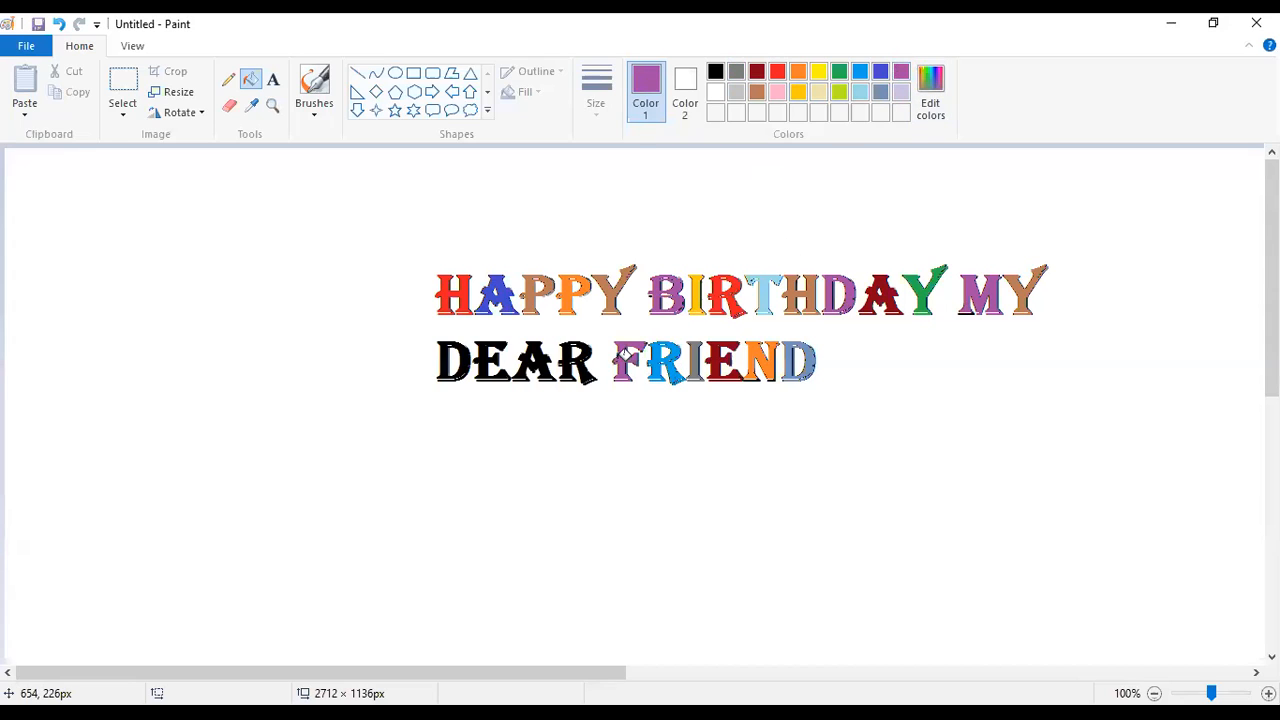
Fill the letters of DEAR from the end backwards: R red, A turquoise, E purple and D indigo
{"action": "left_click", "coordinate": [778, 74]}
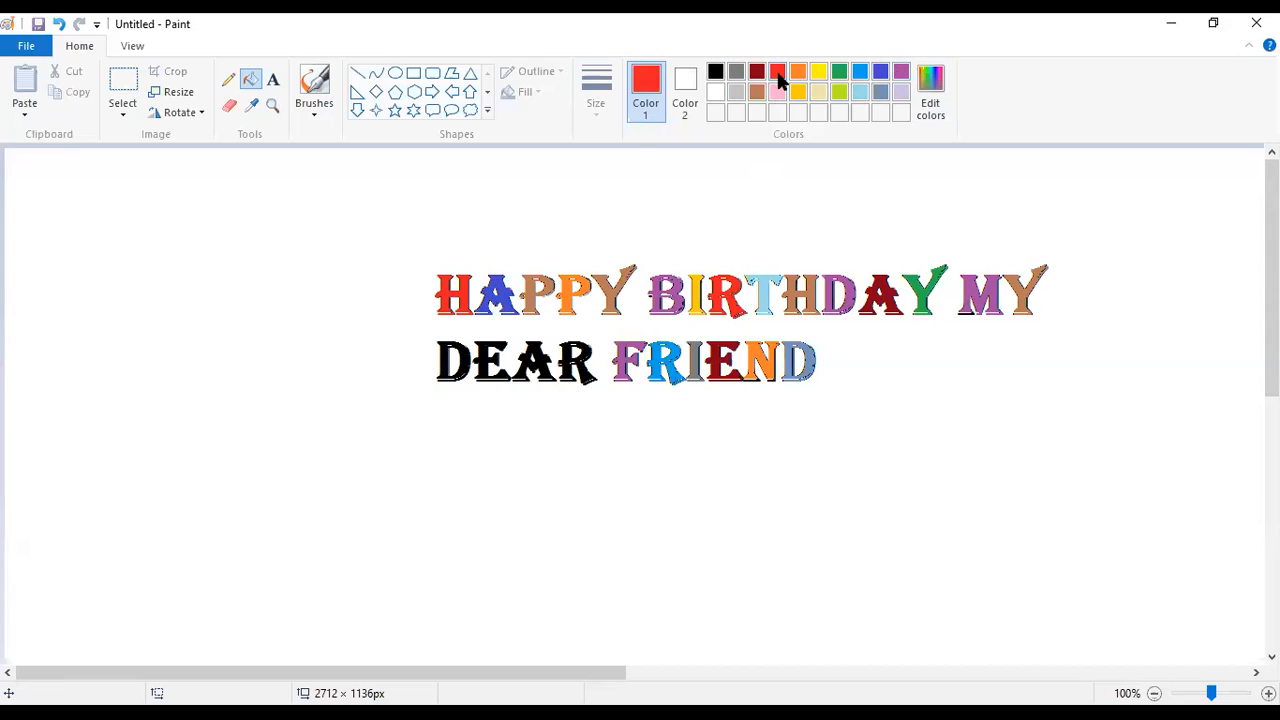
{"action": "left_click", "coordinate": [578, 370]}
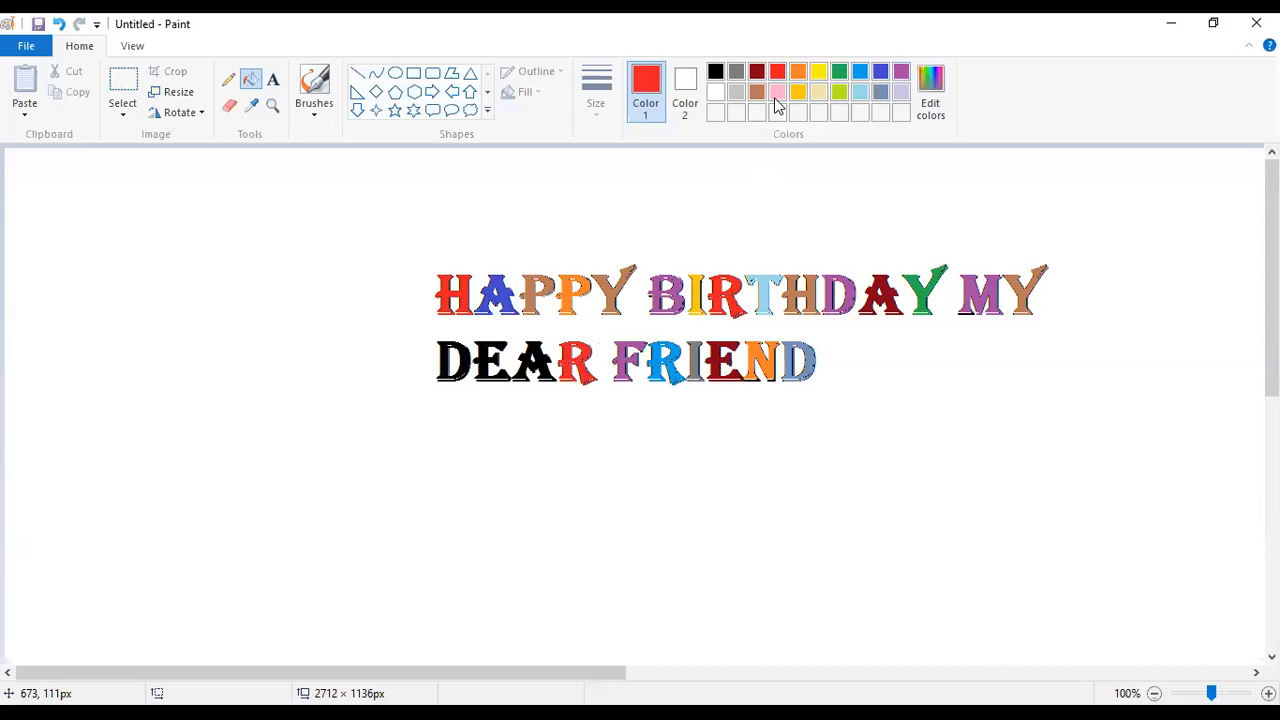
{"action": "left_click", "coordinate": [860, 72]}
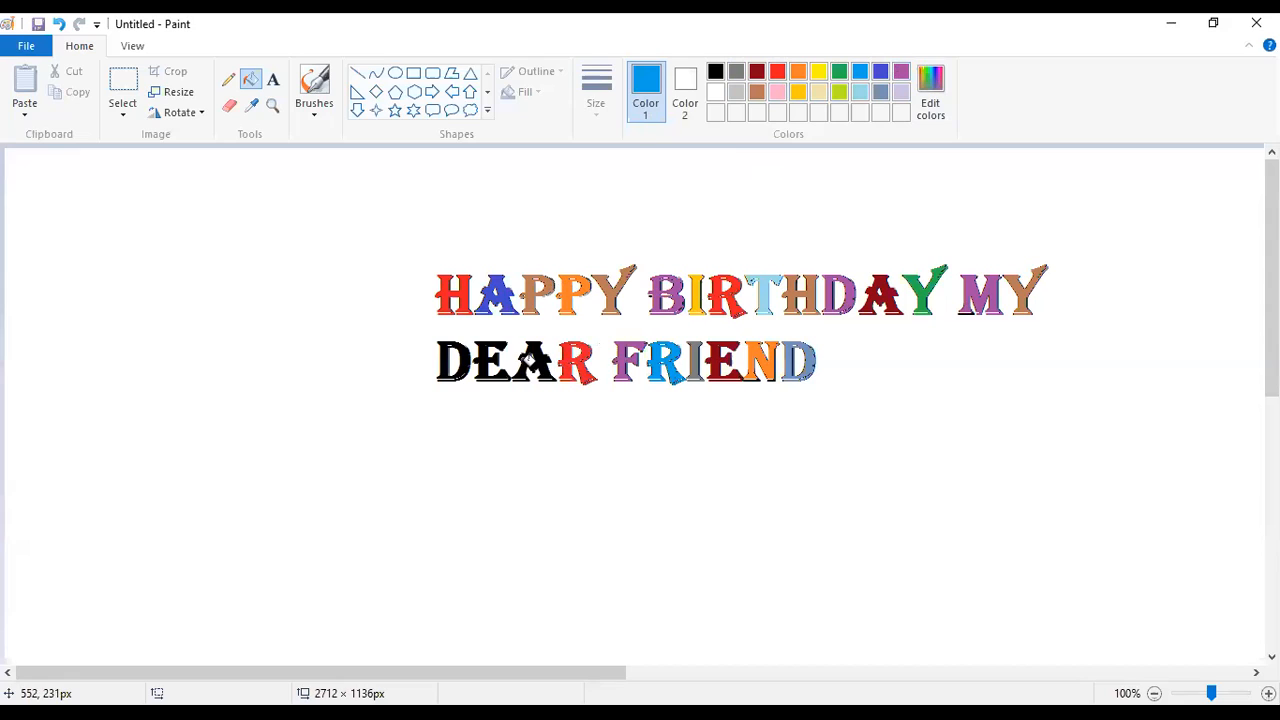
{"action": "left_click", "coordinate": [527, 362]}
{"action": "left_click", "coordinate": [901, 72]}
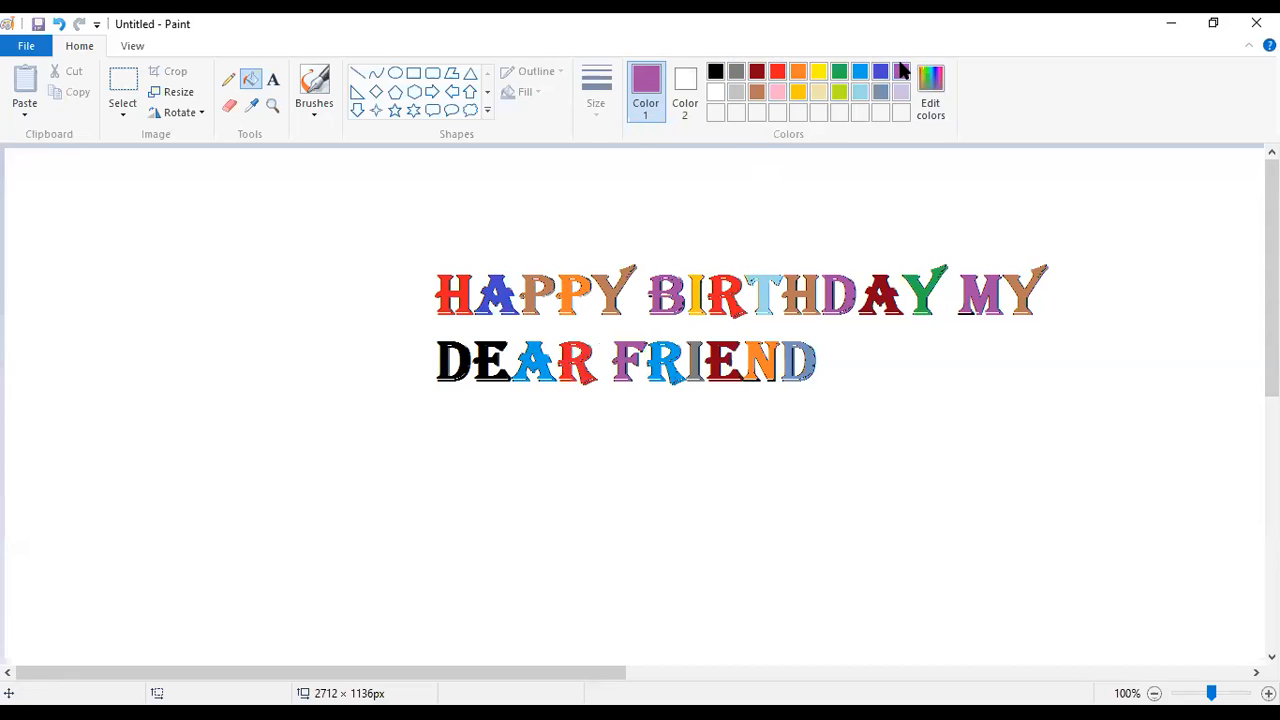
{"action": "left_click", "coordinate": [490, 356]}
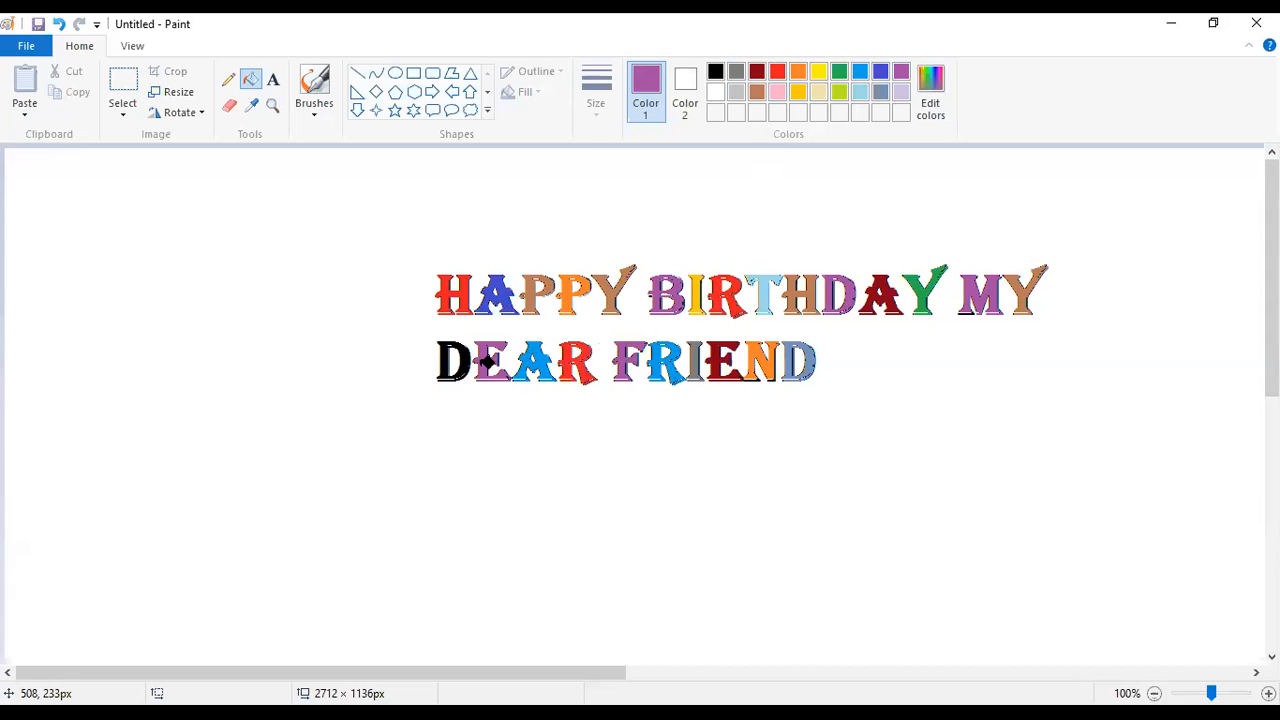
{"action": "left_click", "coordinate": [880, 72]}
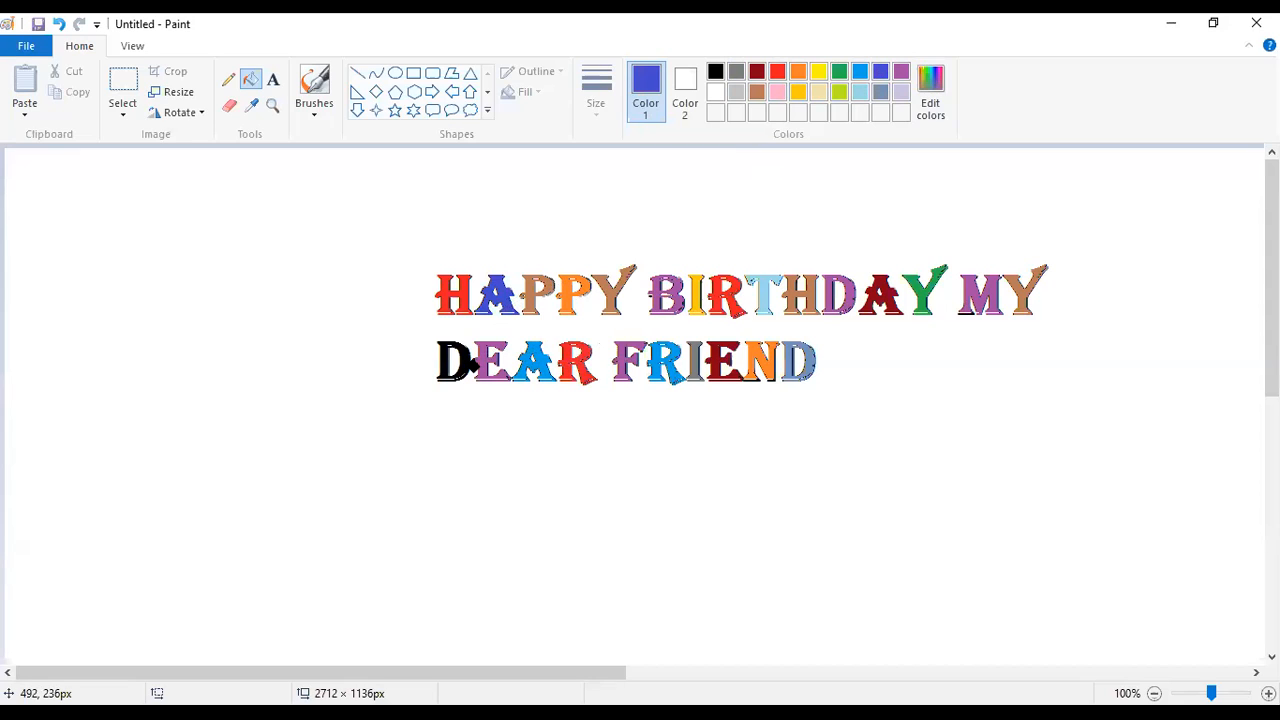
{"action": "left_click", "coordinate": [469, 366]}
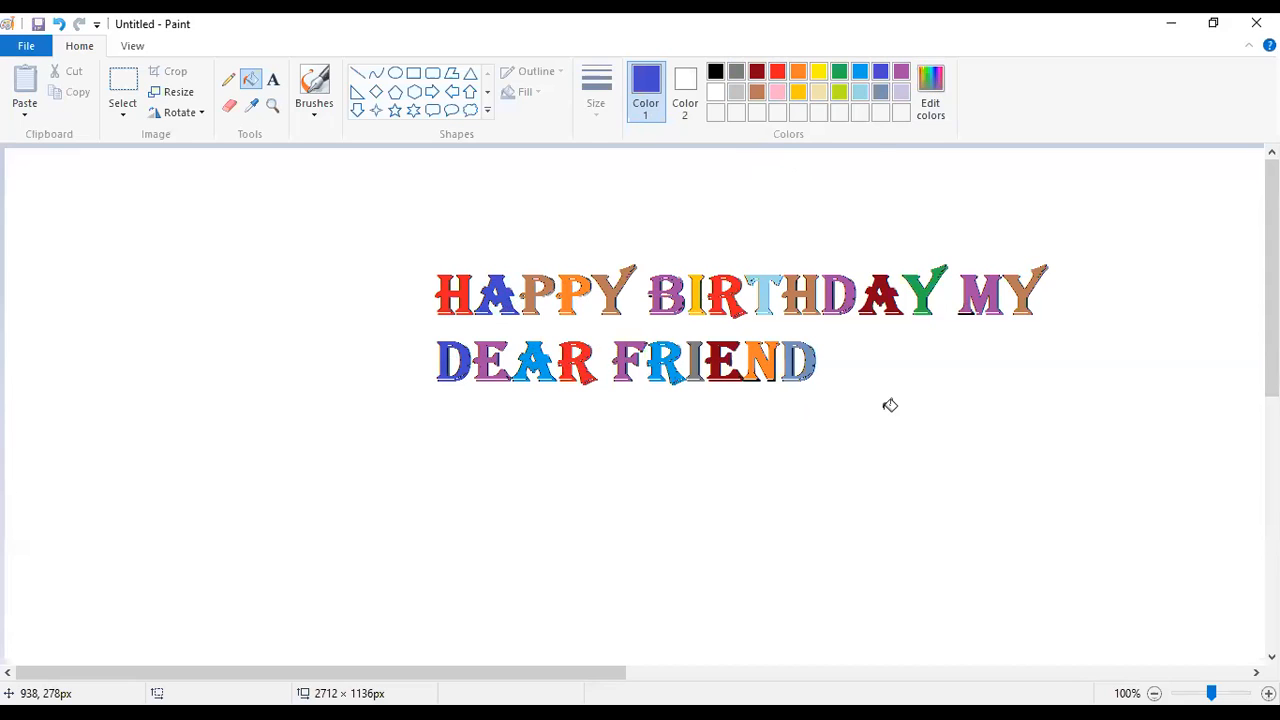
Fill the white canvas background around the greeting with blue-gray
{"action": "left_click", "coordinate": [880, 93]}
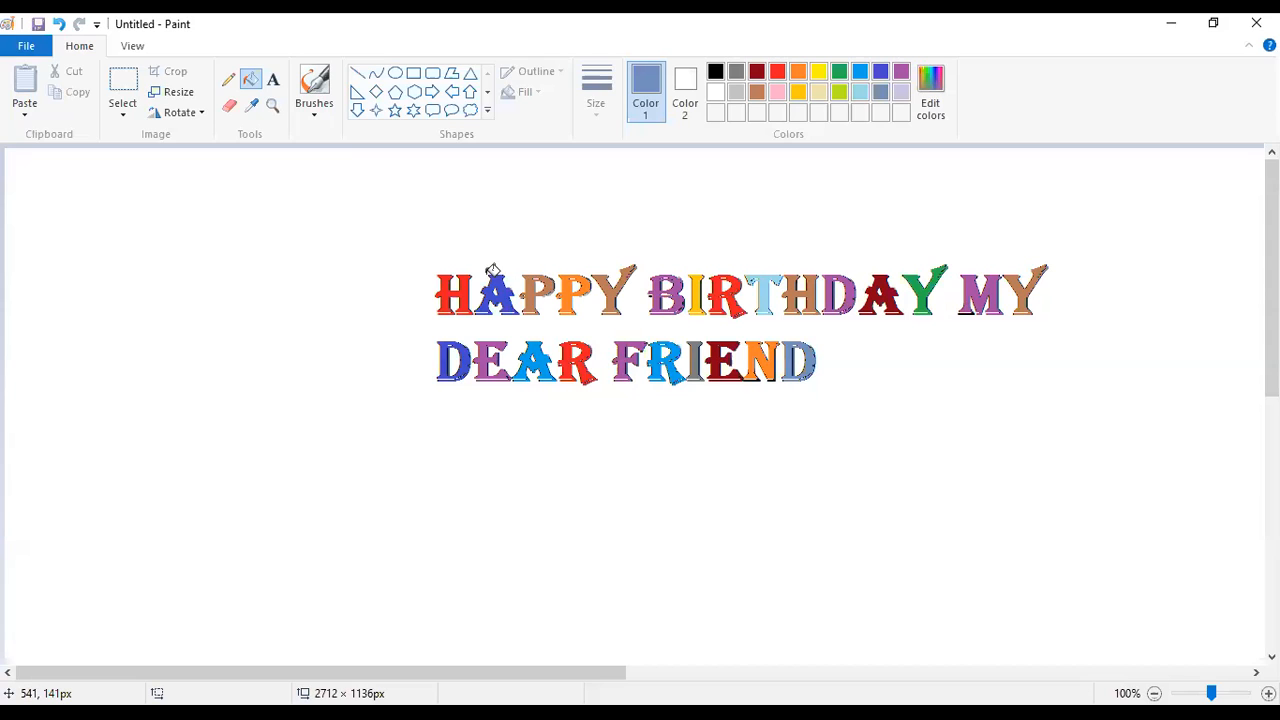
{"action": "left_click", "coordinate": [459, 250]}
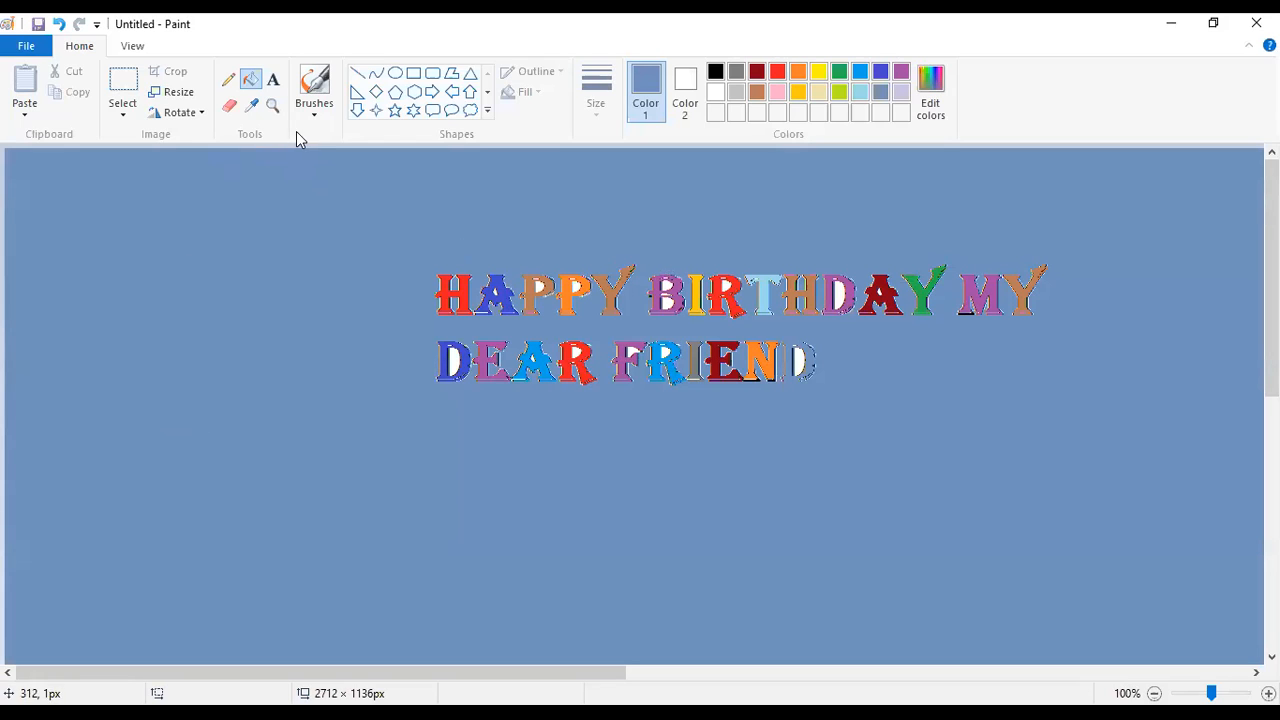
With the Airbrush, scatter red dots over the upper-left corner of the blue-gray canvas
{"action": "left_click", "coordinate": [315, 105]}
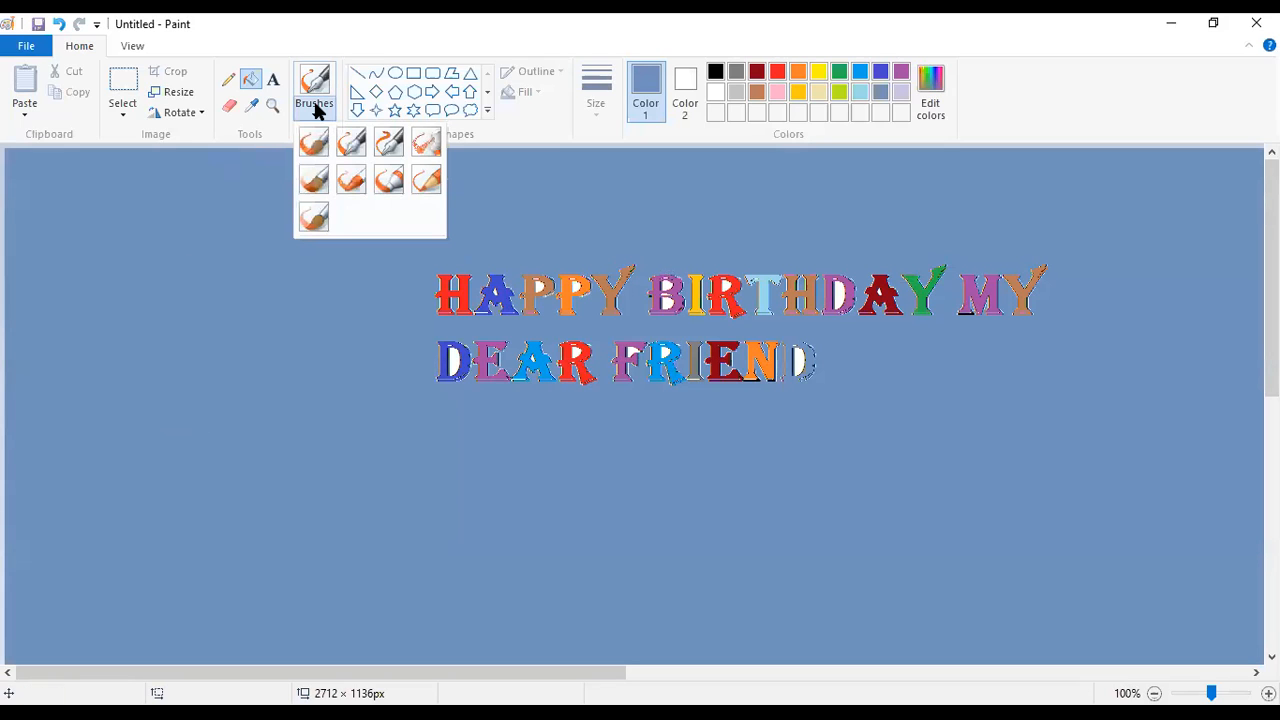
{"action": "left_click", "coordinate": [427, 145]}
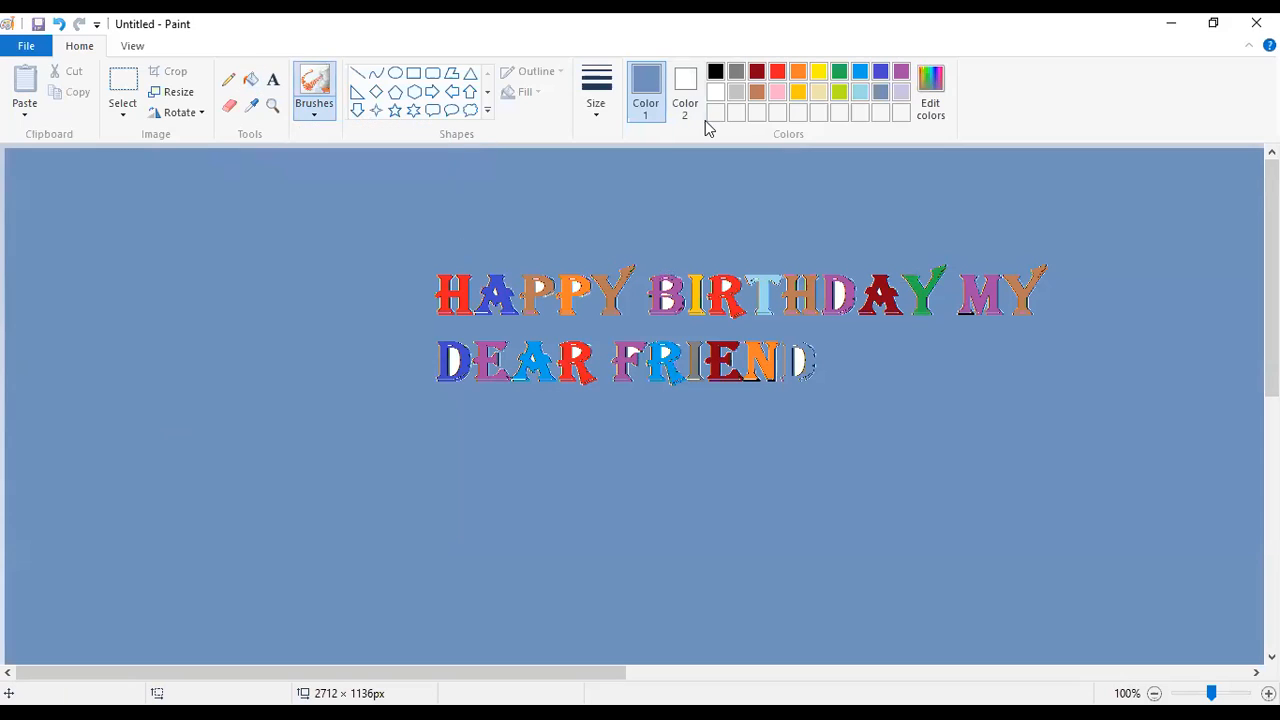
{"action": "left_click", "coordinate": [783, 72]}
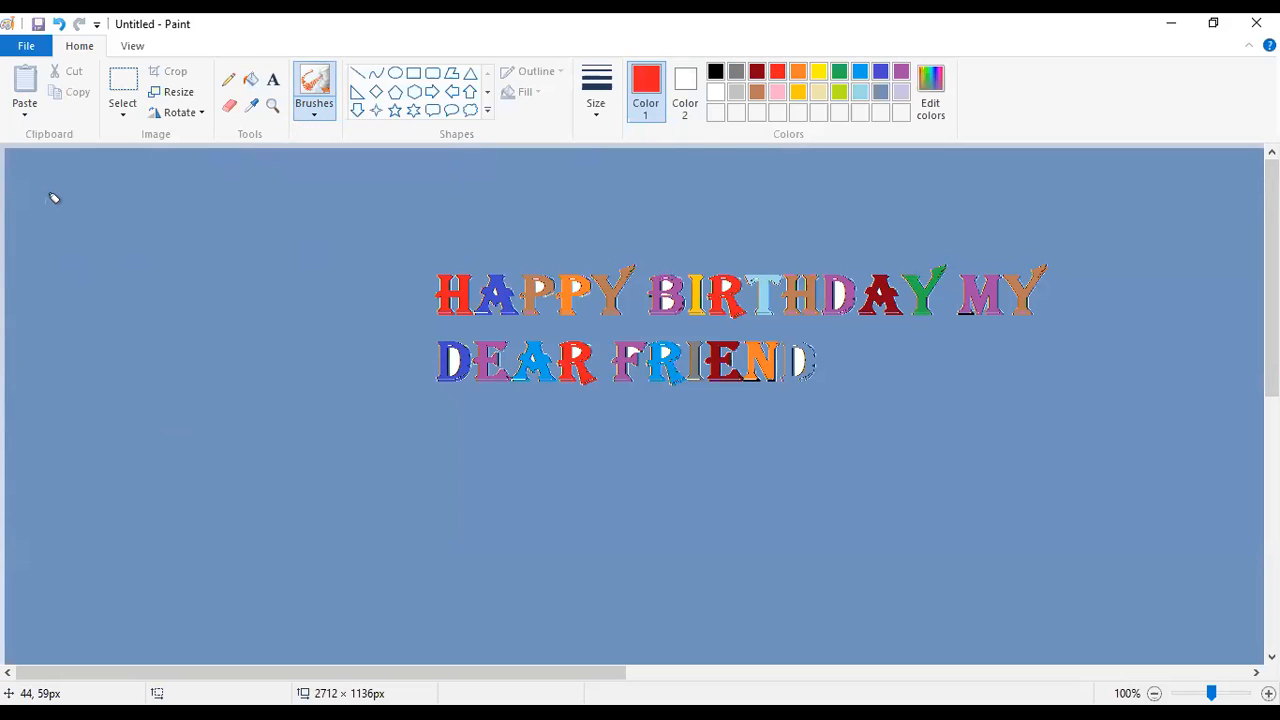
{"action": "left_click", "coordinate": [116, 224]}
{"action": "left_click", "coordinate": [95, 171]}
{"action": "left_click", "coordinate": [129, 208]}
{"action": "left_click", "coordinate": [90, 199]}
{"action": "left_click", "coordinate": [112, 294]}
{"action": "left_click", "coordinate": [69, 301]}
{"action": "left_click", "coordinate": [89, 277]}
{"action": "left_click", "coordinate": [29, 253]}
{"action": "left_click", "coordinate": [49, 229]}
{"action": "left_click", "coordinate": [12, 237]}
Add a cluster of green airbrush dots just right of the red dots
{"action": "left_click", "coordinate": [841, 73]}
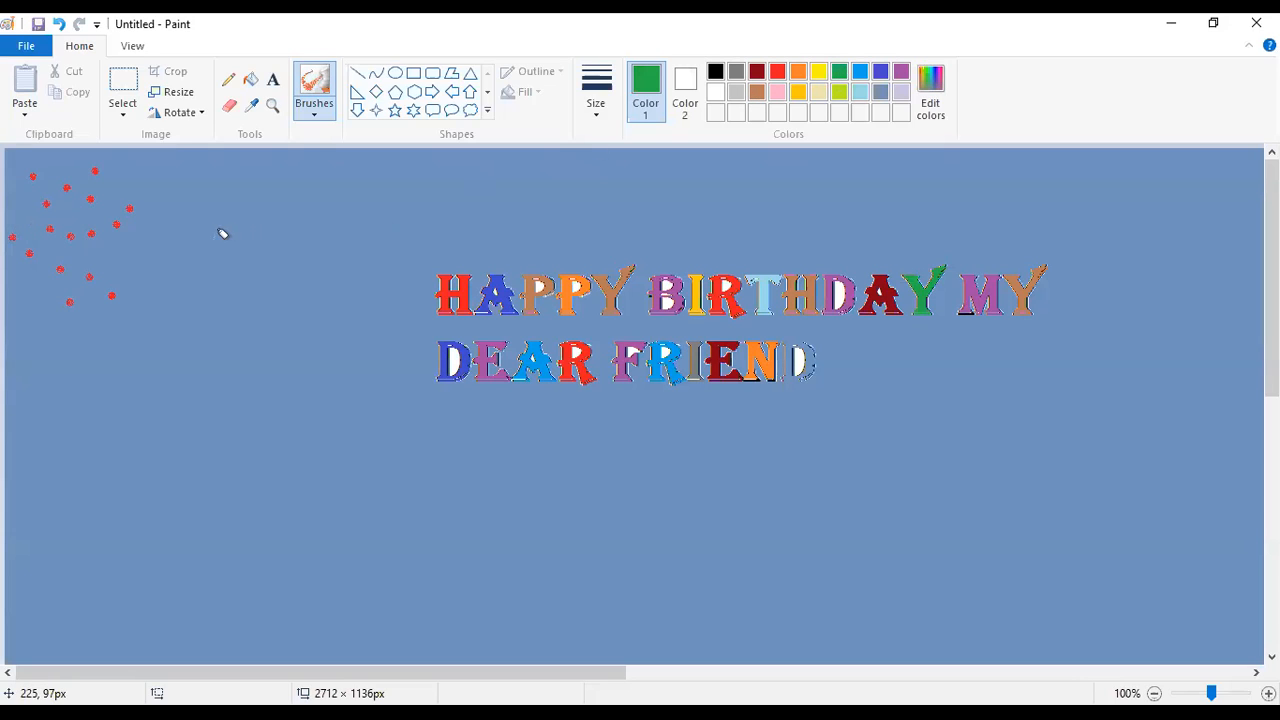
{"action": "left_click", "coordinate": [130, 263]}
{"action": "left_click", "coordinate": [165, 241]}
{"action": "left_click", "coordinate": [197, 237]}
{"action": "left_click", "coordinate": [186, 215]}
{"action": "left_click", "coordinate": [159, 183]}
{"action": "left_click", "coordinate": [192, 181]}
{"action": "left_click", "coordinate": [153, 208]}
{"action": "left_click", "coordinate": [130, 168]}
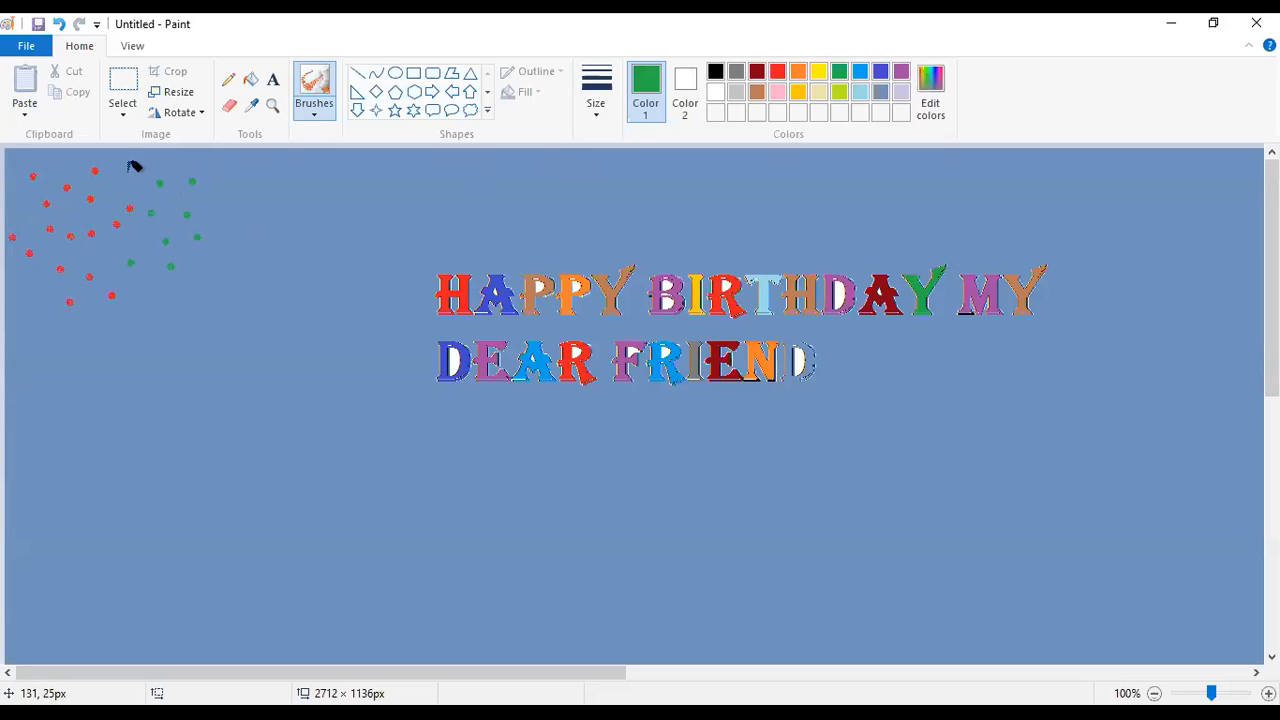
Scatter purple airbrush dots near the canvas's left edge, well below the red dots
{"action": "left_click", "coordinate": [878, 92]}
{"action": "left_click", "coordinate": [901, 69]}
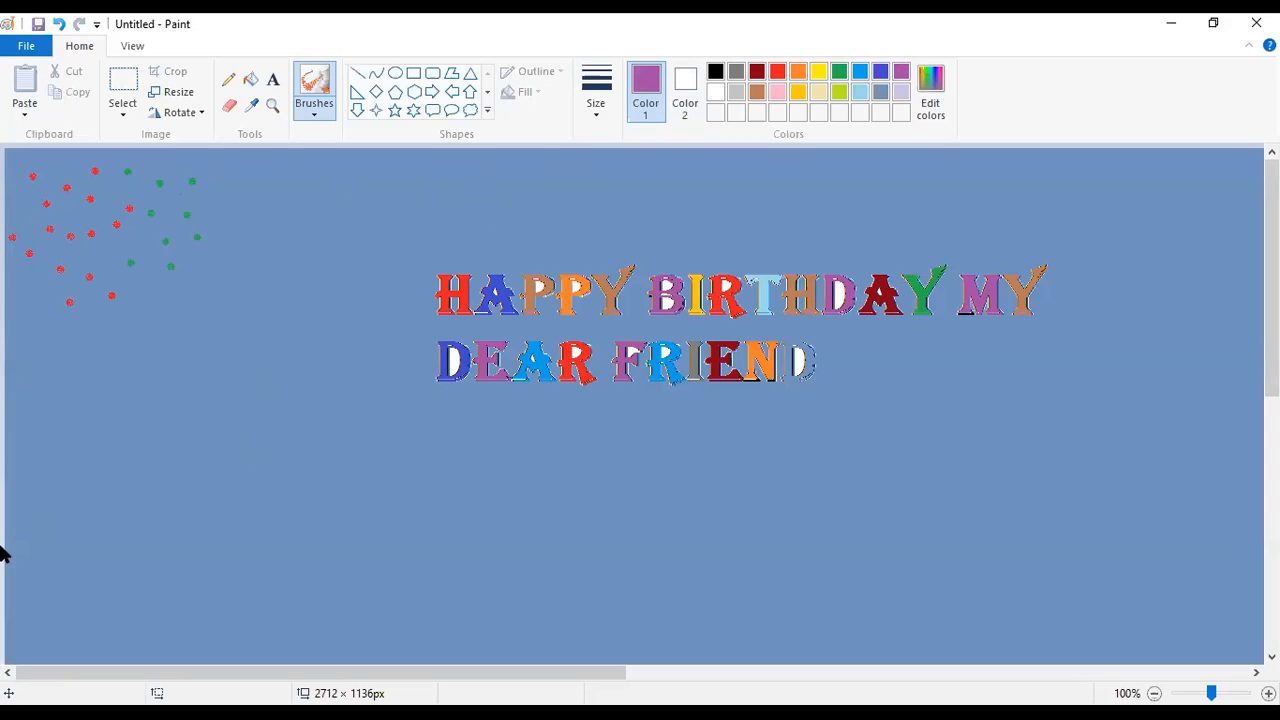
{"action": "left_click", "coordinate": [49, 519]}
{"action": "left_click", "coordinate": [24, 502]}
{"action": "left_click", "coordinate": [51, 502]}
{"action": "left_click", "coordinate": [52, 466]}
{"action": "left_click", "coordinate": [23, 459]}
{"action": "left_click", "coordinate": [25, 436]}
{"action": "left_click", "coordinate": [51, 437]}
{"action": "left_click", "coordinate": [42, 400]}
{"action": "left_click", "coordinate": [124, 437]}
{"action": "left_click", "coordinate": [89, 487]}
{"action": "left_click", "coordinate": [71, 466]}
{"action": "left_click", "coordinate": [109, 461]}
{"action": "left_click", "coordinate": [94, 436]}
{"action": "left_click", "coordinate": [67, 397]}
{"action": "left_click", "coordinate": [72, 521]}
{"action": "left_click", "coordinate": [110, 507]}
Scatter brown airbrush dots between and around the red, green and purple clusters along the canvas's left side
{"action": "left_click", "coordinate": [757, 91]}
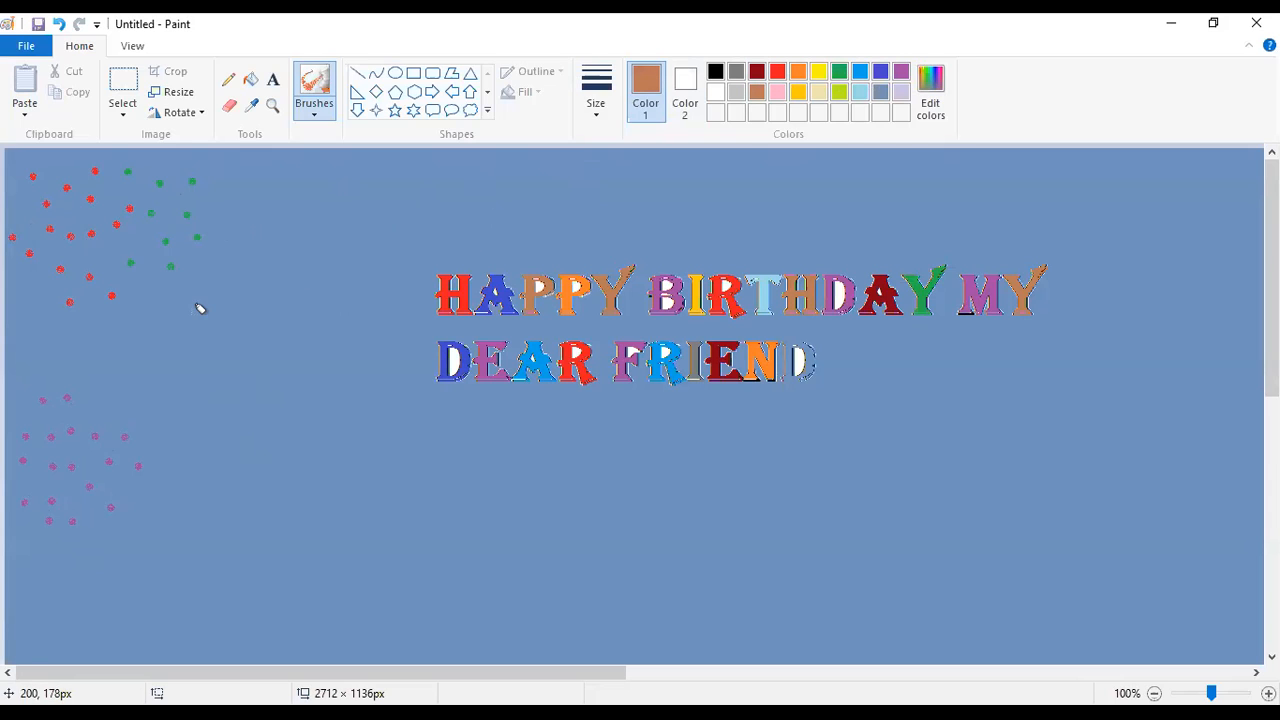
{"action": "left_click", "coordinate": [131, 400]}
{"action": "left_click", "coordinate": [92, 369]}
{"action": "left_click", "coordinate": [18, 320]}
{"action": "left_click", "coordinate": [75, 338]}
{"action": "left_click", "coordinate": [154, 337]}
{"action": "left_click", "coordinate": [131, 291]}
{"action": "left_click", "coordinate": [30, 298]}
{"action": "left_click", "coordinate": [103, 332]}
{"action": "left_click", "coordinate": [121, 362]}
{"action": "left_click", "coordinate": [185, 302]}
{"action": "left_click", "coordinate": [196, 384]}
{"action": "left_click", "coordinate": [192, 506]}
{"action": "left_click", "coordinate": [150, 506]}
{"action": "left_click", "coordinate": [166, 483]}
{"action": "left_click", "coordinate": [162, 443]}
{"action": "left_click", "coordinate": [159, 431]}
{"action": "left_click", "coordinate": [127, 543]}
{"action": "left_click", "coordinate": [80, 543]}
Scatter purple airbrush dots above and to the right of the word MY in the greeting
{"action": "left_click", "coordinate": [900, 73]}
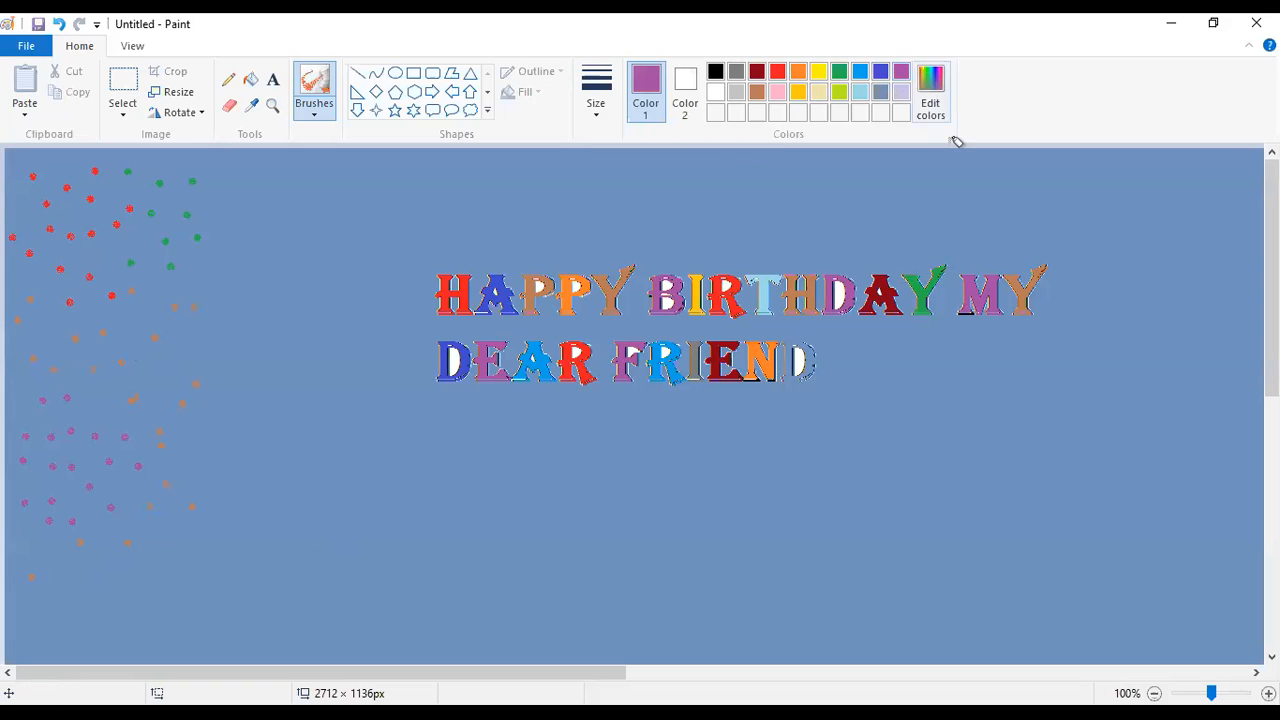
{"action": "left_click", "coordinate": [948, 149]}
{"action": "left_click", "coordinate": [977, 191]}
{"action": "left_click", "coordinate": [1016, 193]}
{"action": "left_click", "coordinate": [1059, 212]}
{"action": "left_click", "coordinate": [1117, 193]}
{"action": "left_click", "coordinate": [1106, 258]}
{"action": "left_click", "coordinate": [1183, 253]}
{"action": "left_click", "coordinate": [1162, 224]}
{"action": "left_click", "coordinate": [1188, 199]}
{"action": "left_click", "coordinate": [1166, 176]}
{"action": "left_click", "coordinate": [1095, 186]}
{"action": "left_click", "coordinate": [1134, 240]}
{"action": "left_click", "coordinate": [1150, 304]}
{"action": "left_click", "coordinate": [1182, 311]}
{"action": "left_click", "coordinate": [1209, 286]}
{"action": "left_click", "coordinate": [1209, 219]}
{"action": "left_click", "coordinate": [1240, 254]}
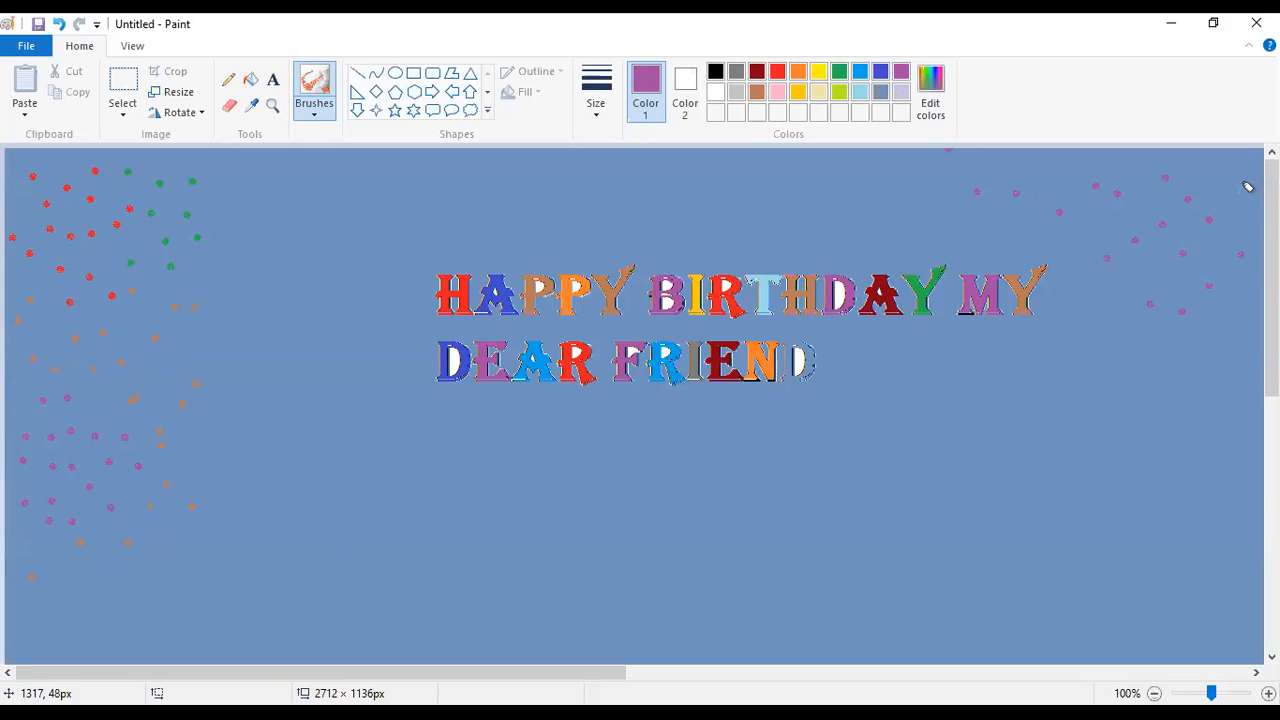
Draw a red thumbs-up hand and a red smiling face side by side below the greeting
{"action": "left_click", "coordinate": [777, 71]}
{"action": "mouse_move", "coordinate": [386, 488]}
{"action": "left_mouse_down"}
{"action": "mouse_move", "coordinate": [420, 474]}
{"action": "mouse_move", "coordinate": [422, 433]}
{"action": "mouse_move", "coordinate": [433, 463]}
{"action": "mouse_move", "coordinate": [464, 466]}
{"action": "mouse_move", "coordinate": [448, 479]}
{"action": "mouse_move", "coordinate": [466, 478]}
{"action": "mouse_move", "coordinate": [471, 494]}
{"action": "mouse_move", "coordinate": [449, 501]}
{"action": "mouse_move", "coordinate": [470, 503]}
{"action": "mouse_move", "coordinate": [459, 514]}
{"action": "mouse_move", "coordinate": [396, 519]}
{"action": "left_mouse_up"}
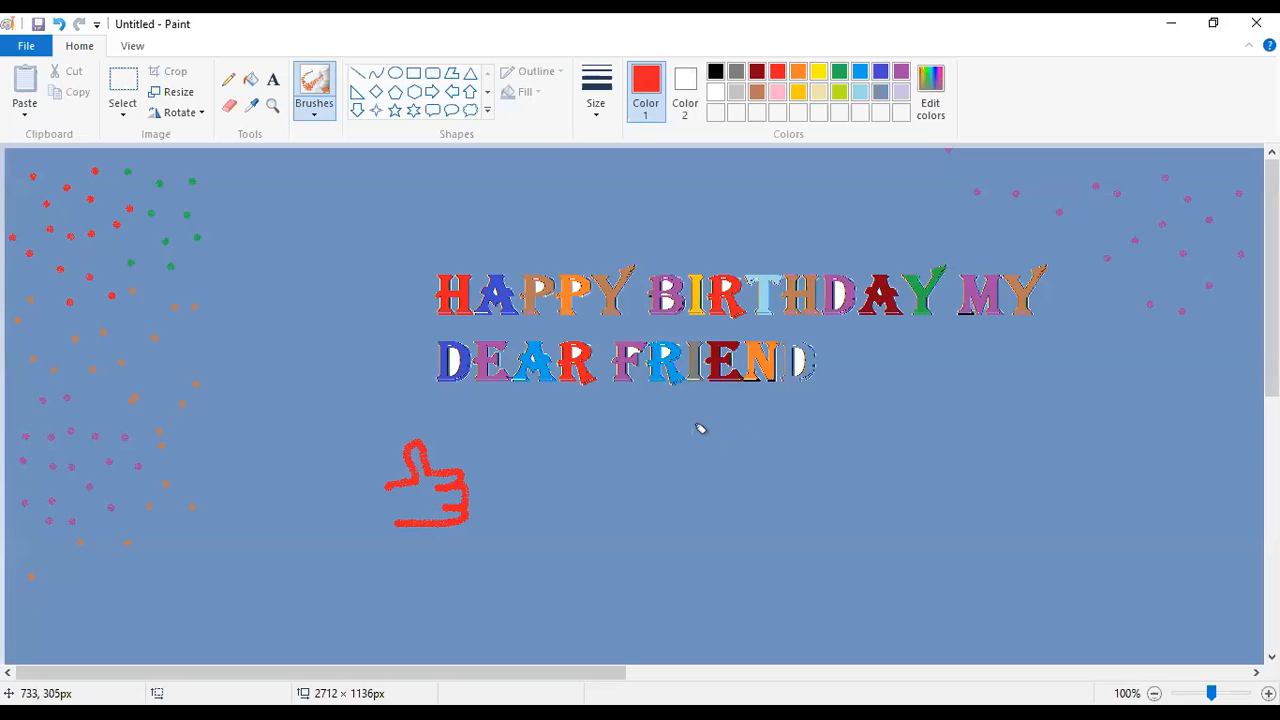
{"action": "mouse_move", "coordinate": [690, 432]}
{"action": "left_mouse_down"}
{"action": "mouse_move", "coordinate": [657, 449]}
{"action": "mouse_move", "coordinate": [677, 517]}
{"action": "mouse_move", "coordinate": [720, 517]}
{"action": "mouse_move", "coordinate": [731, 466]}
{"action": "mouse_move", "coordinate": [714, 437]}
{"action": "mouse_move", "coordinate": [688, 434]}
{"action": "left_mouse_up"}
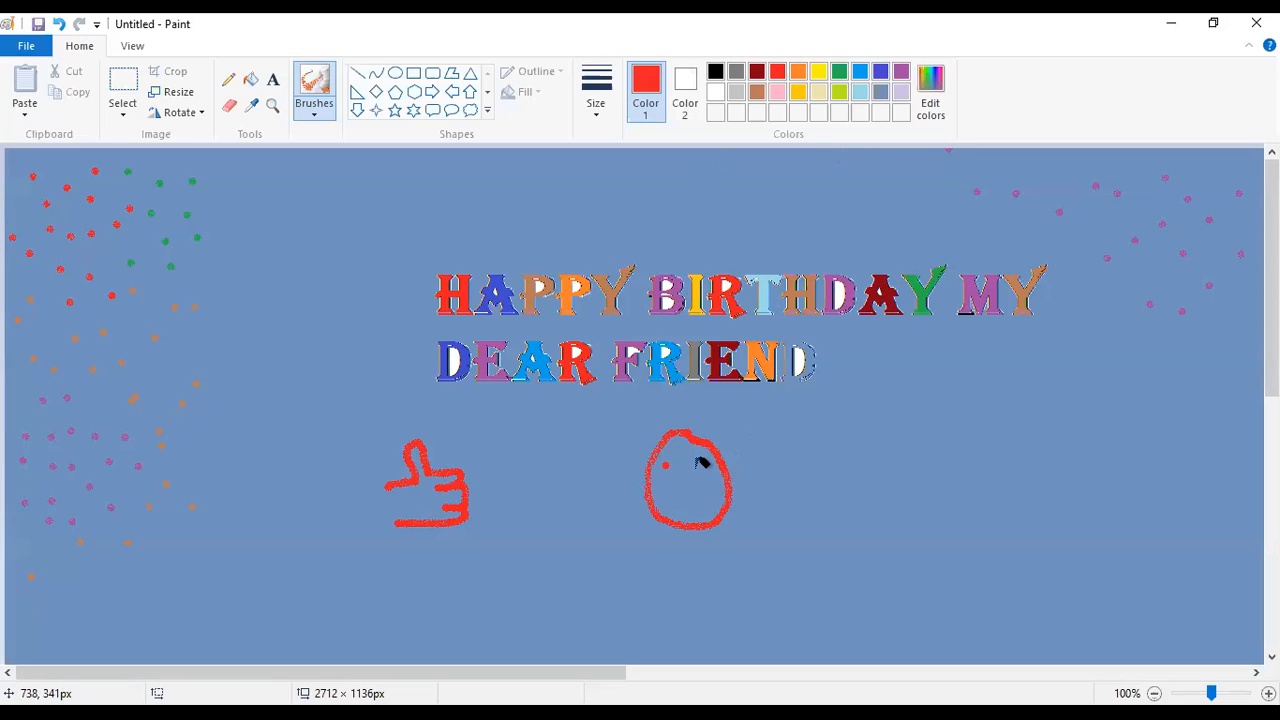
{"action": "left_click_drag", "start_coordinate": [664, 488], "coordinate": [702, 489]}
Scatter lime airbrush dots above the word BIRTHDAY
{"action": "left_click", "coordinate": [843, 93]}
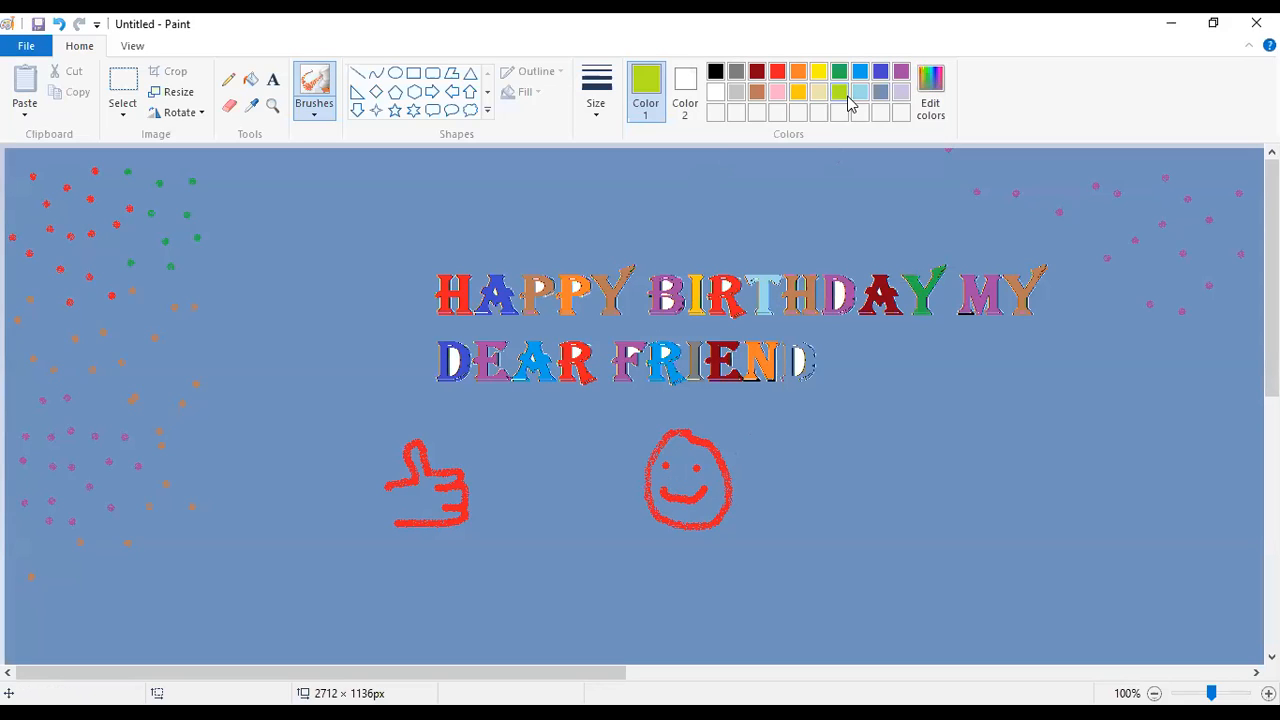
{"action": "left_click", "coordinate": [784, 254]}
{"action": "left_click", "coordinate": [766, 218]}
{"action": "left_click", "coordinate": [837, 219]}
{"action": "left_click", "coordinate": [893, 211]}
{"action": "left_click", "coordinate": [867, 171]}
{"action": "left_click", "coordinate": [798, 189]}
{"action": "left_click", "coordinate": [878, 235]}
{"action": "left_click", "coordinate": [936, 243]}
{"action": "left_click", "coordinate": [917, 202]}
{"action": "left_click", "coordinate": [934, 188]}
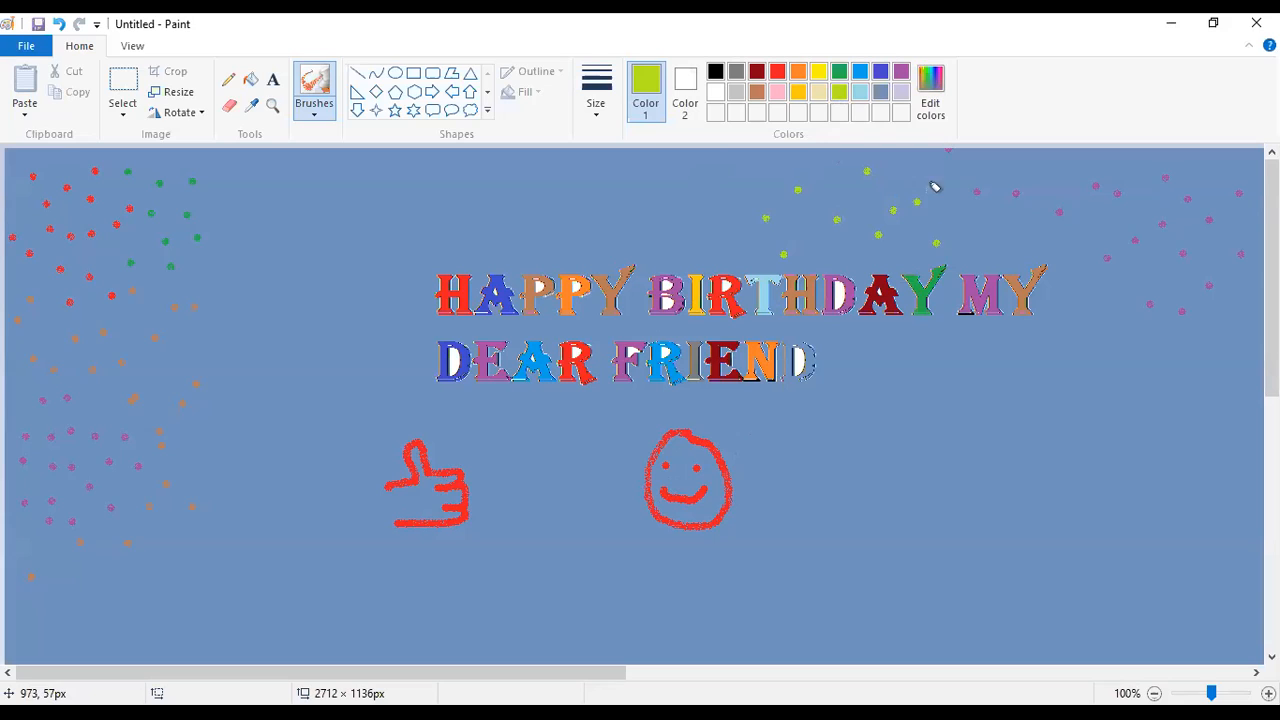
{"action": "left_click", "coordinate": [734, 182]}
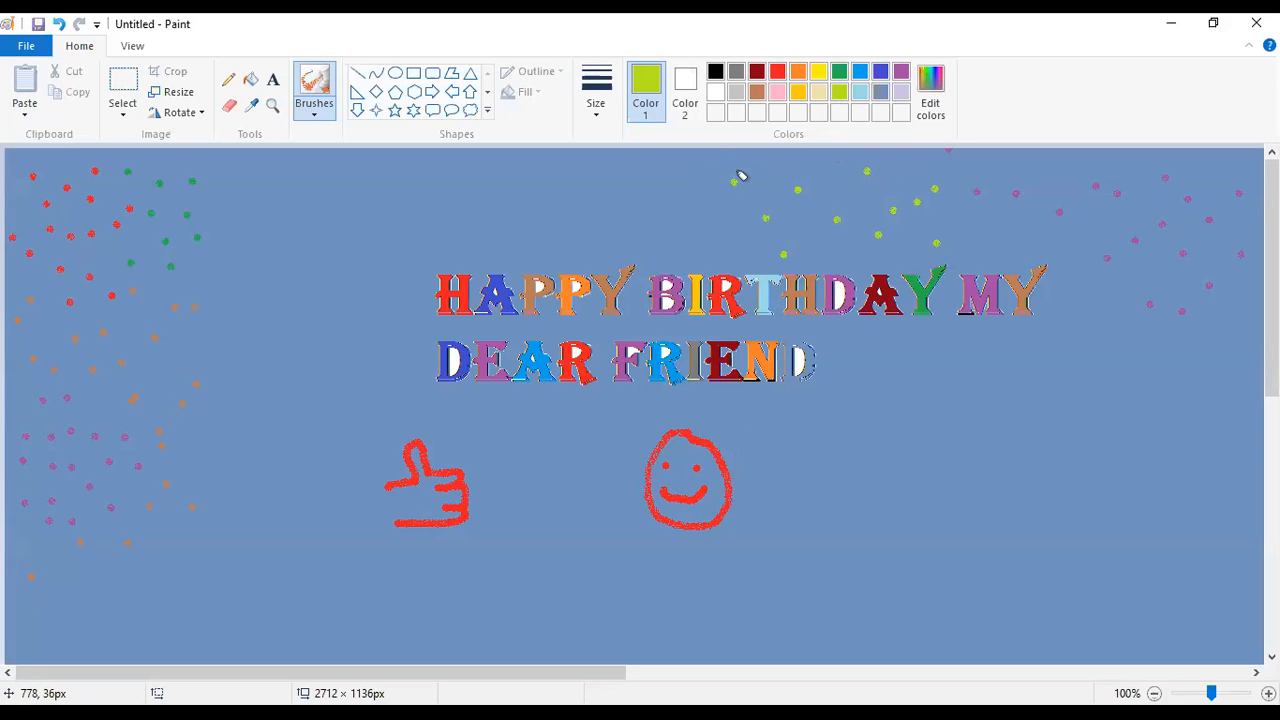
Scatter brown airbrush dots above the word HAPPY and the start of BIRTHDAY
{"action": "left_click", "coordinate": [757, 91]}
{"action": "left_click", "coordinate": [627, 189]}
{"action": "left_click", "coordinate": [668, 228]}
{"action": "left_click", "coordinate": [676, 206]}
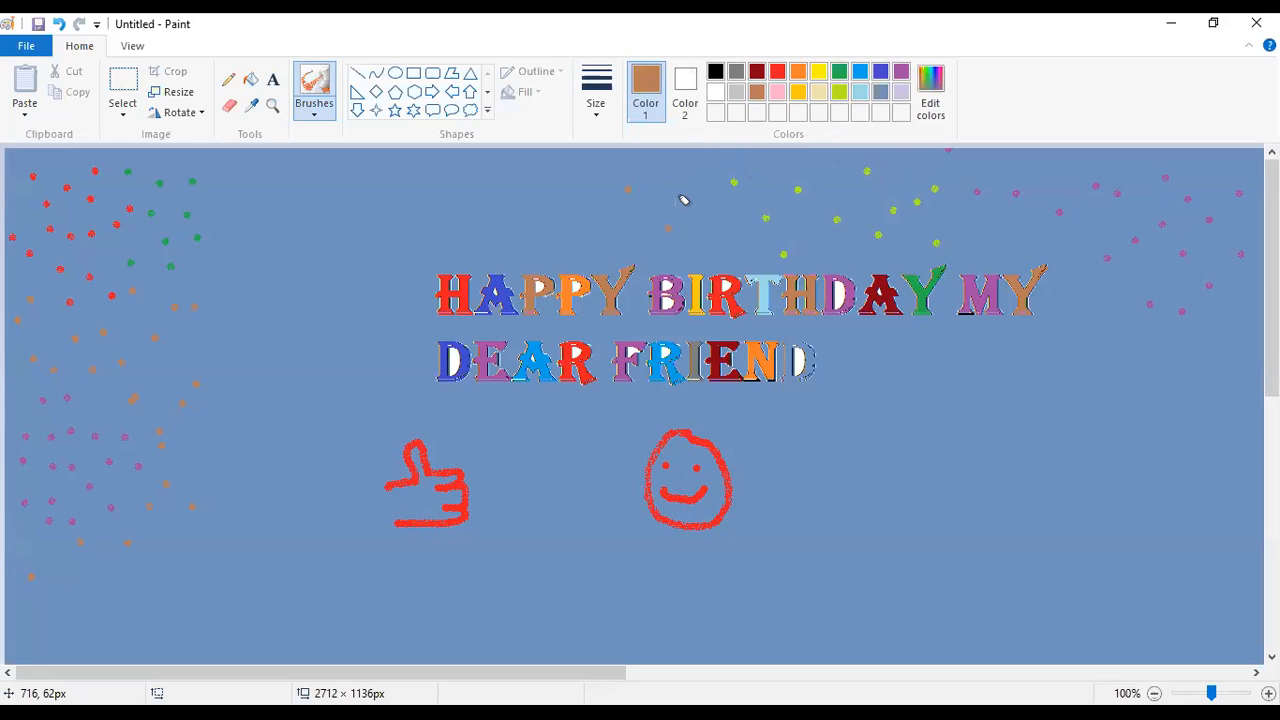
{"action": "left_click", "coordinate": [729, 258]}
{"action": "left_click", "coordinate": [694, 174]}
{"action": "left_click", "coordinate": [393, 216]}
{"action": "left_click", "coordinate": [468, 210]}
{"action": "left_click", "coordinate": [476, 178]}
{"action": "left_click", "coordinate": [566, 260]}
{"action": "left_click", "coordinate": [512, 236]}
{"action": "left_click", "coordinate": [566, 227]}
{"action": "left_click", "coordinate": [521, 200]}
{"action": "left_click", "coordinate": [437, 243]}
Scatter green airbrush dots over the empty area to the lower right of the greeting
{"action": "left_click", "coordinate": [840, 75]}
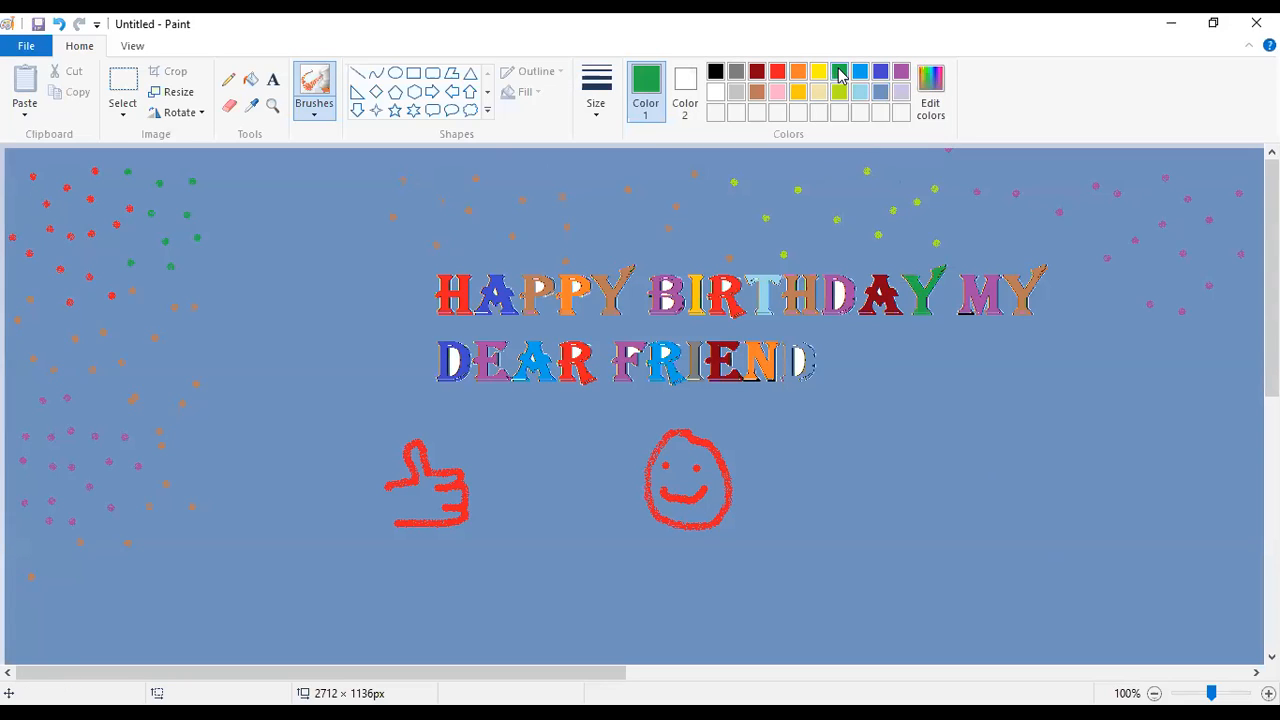
{"action": "left_click", "coordinate": [995, 487]}
{"action": "left_click", "coordinate": [1041, 440]}
{"action": "left_click", "coordinate": [964, 430]}
{"action": "left_click", "coordinate": [1022, 380]}
{"action": "left_click", "coordinate": [1105, 401]}
{"action": "left_click", "coordinate": [1083, 472]}
{"action": "left_click", "coordinate": [1088, 567]}
{"action": "left_click", "coordinate": [1166, 524]}
{"action": "left_click", "coordinate": [1131, 492]}
{"action": "left_click", "coordinate": [1166, 375]}
{"action": "left_click", "coordinate": [1229, 471]}
{"action": "left_click", "coordinate": [1214, 603]}
{"action": "left_click", "coordinate": [1001, 597]}
{"action": "left_click", "coordinate": [919, 522]}
{"action": "left_click", "coordinate": [1011, 511]}
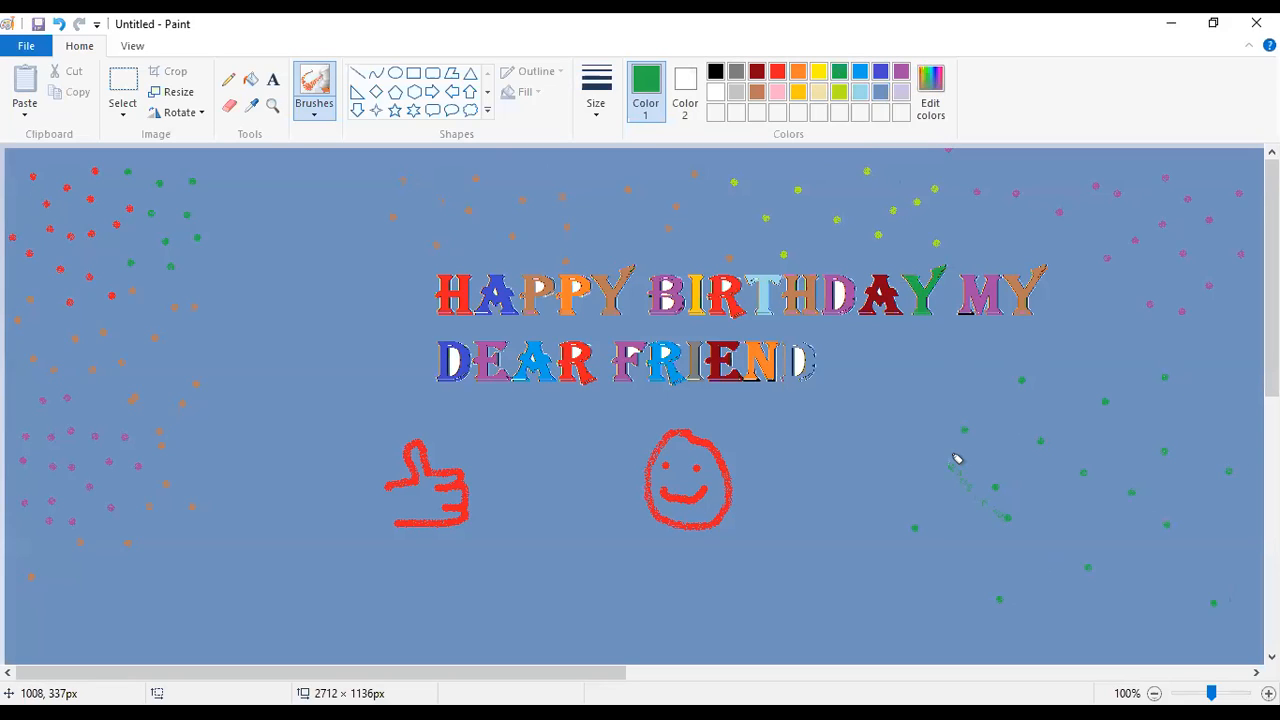
Draw a large light-turquoise five-pointed star to the left of the greeting
{"action": "left_click", "coordinate": [858, 93]}
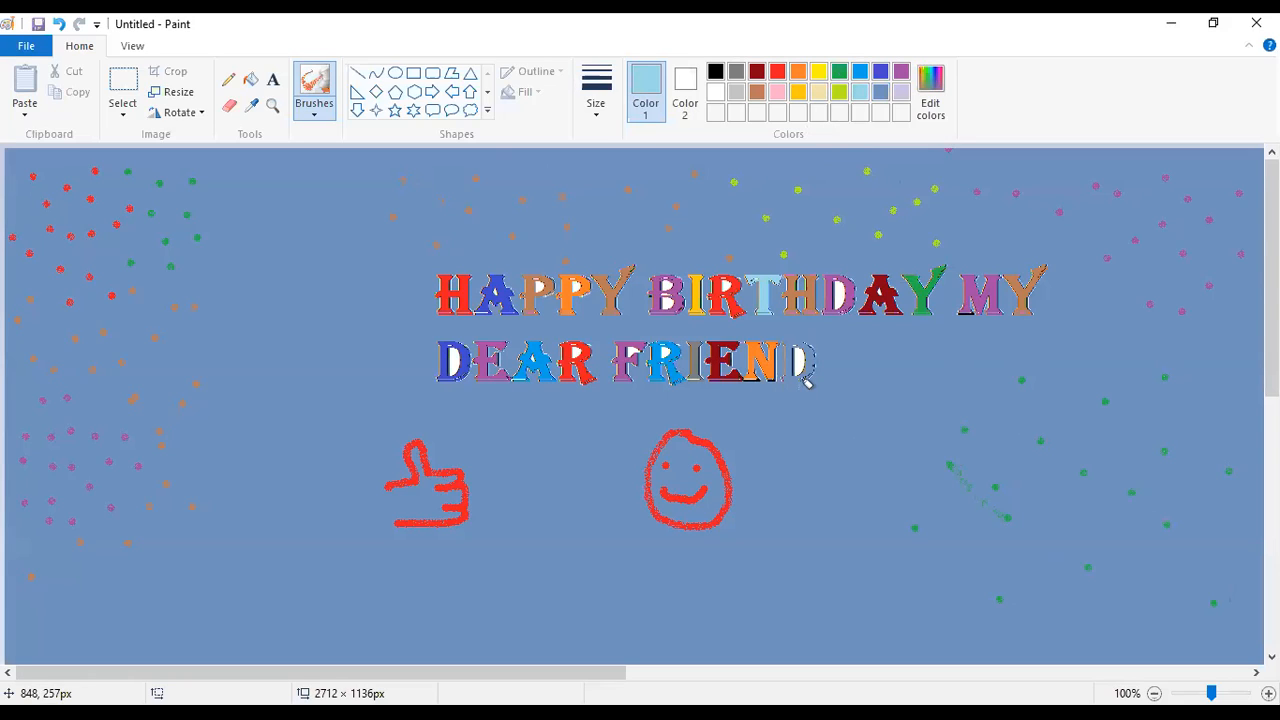
{"action": "mouse_move", "coordinate": [280, 397]}
{"action": "left_mouse_down"}
{"action": "mouse_move", "coordinate": [277, 260]}
{"action": "mouse_move", "coordinate": [360, 352]}
{"action": "mouse_move", "coordinate": [280, 349]}
{"action": "mouse_move", "coordinate": [275, 312]}
{"action": "mouse_move", "coordinate": [333, 284]}
{"action": "mouse_move", "coordinate": [281, 399]}
{"action": "left_mouse_up"}
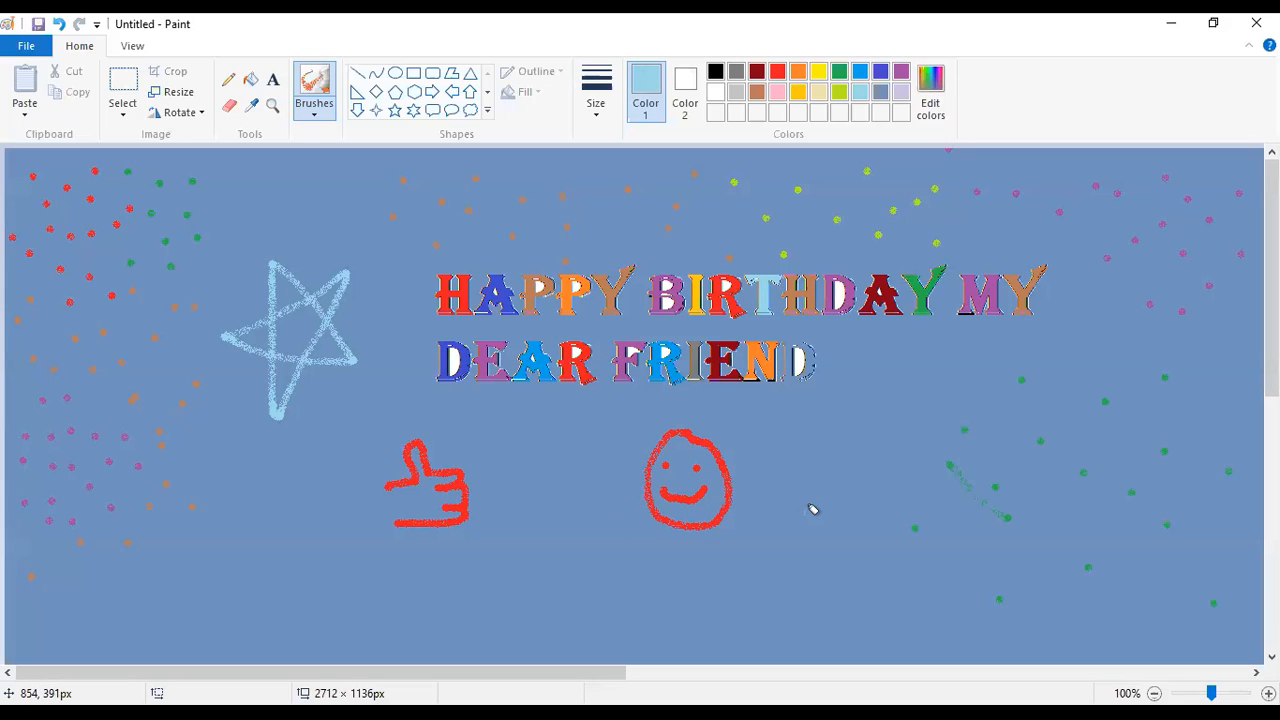
Handwrite "Best of Luck" in light turquoise to the right of the smiling face, with "Luck" on a second line
{"action": "left_click_drag", "start_coordinate": [791, 434], "coordinate": [812, 490]}
{"action": "mouse_move", "coordinate": [791, 433]}
{"action": "left_mouse_down"}
{"action": "mouse_move", "coordinate": [822, 467]}
{"action": "mouse_move", "coordinate": [805, 471]}
{"action": "mouse_move", "coordinate": [833, 473]}
{"action": "mouse_move", "coordinate": [828, 510]}
{"action": "mouse_move", "coordinate": [815, 489]}
{"action": "mouse_move", "coordinate": [827, 508]}
{"action": "mouse_move", "coordinate": [865, 444]}
{"action": "mouse_move", "coordinate": [849, 451]}
{"action": "mouse_move", "coordinate": [880, 491]}
{"action": "left_mouse_up"}
{"action": "mouse_move", "coordinate": [891, 443]}
{"action": "left_mouse_down"}
{"action": "mouse_move", "coordinate": [886, 457]}
{"action": "mouse_move", "coordinate": [918, 476]}
{"action": "mouse_move", "coordinate": [898, 492]}
{"action": "left_mouse_up"}
{"action": "left_click", "coordinate": [905, 436]}
{"action": "mouse_move", "coordinate": [922, 438]}
{"action": "left_mouse_down"}
{"action": "mouse_move", "coordinate": [951, 457]}
{"action": "mouse_move", "coordinate": [929, 451]}
{"action": "left_mouse_up"}
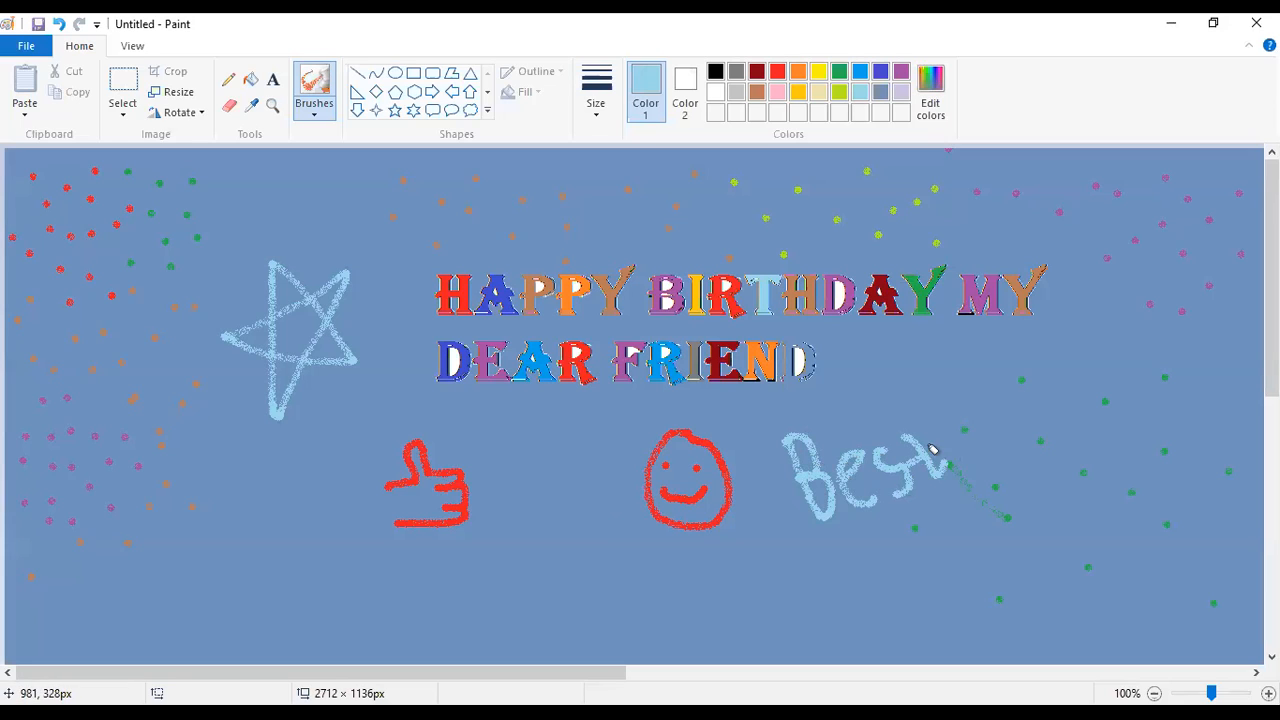
{"action": "mouse_move", "coordinate": [977, 409]}
{"action": "left_mouse_down"}
{"action": "mouse_move", "coordinate": [1011, 434]}
{"action": "mouse_move", "coordinate": [977, 420]}
{"action": "mouse_move", "coordinate": [988, 410]}
{"action": "left_mouse_up"}
{"action": "mouse_move", "coordinate": [1022, 362]}
{"action": "left_mouse_down"}
{"action": "mouse_move", "coordinate": [1057, 416]}
{"action": "mouse_move", "coordinate": [1041, 422]}
{"action": "mouse_move", "coordinate": [1058, 393]}
{"action": "left_mouse_up"}
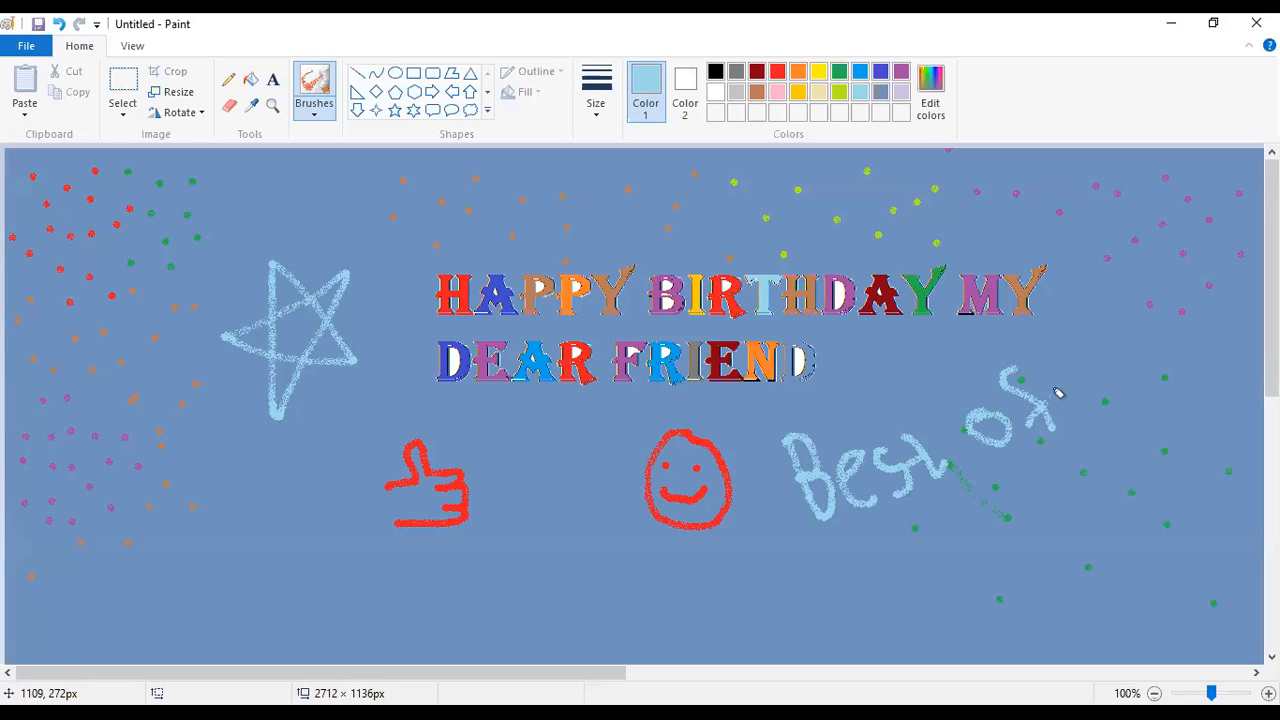
{"action": "mouse_move", "coordinate": [880, 556]}
{"action": "left_mouse_down"}
{"action": "mouse_move", "coordinate": [929, 615]}
{"action": "mouse_move", "coordinate": [986, 577]}
{"action": "mouse_move", "coordinate": [971, 549]}
{"action": "mouse_move", "coordinate": [995, 539]}
{"action": "mouse_move", "coordinate": [1018, 566]}
{"action": "left_mouse_up"}
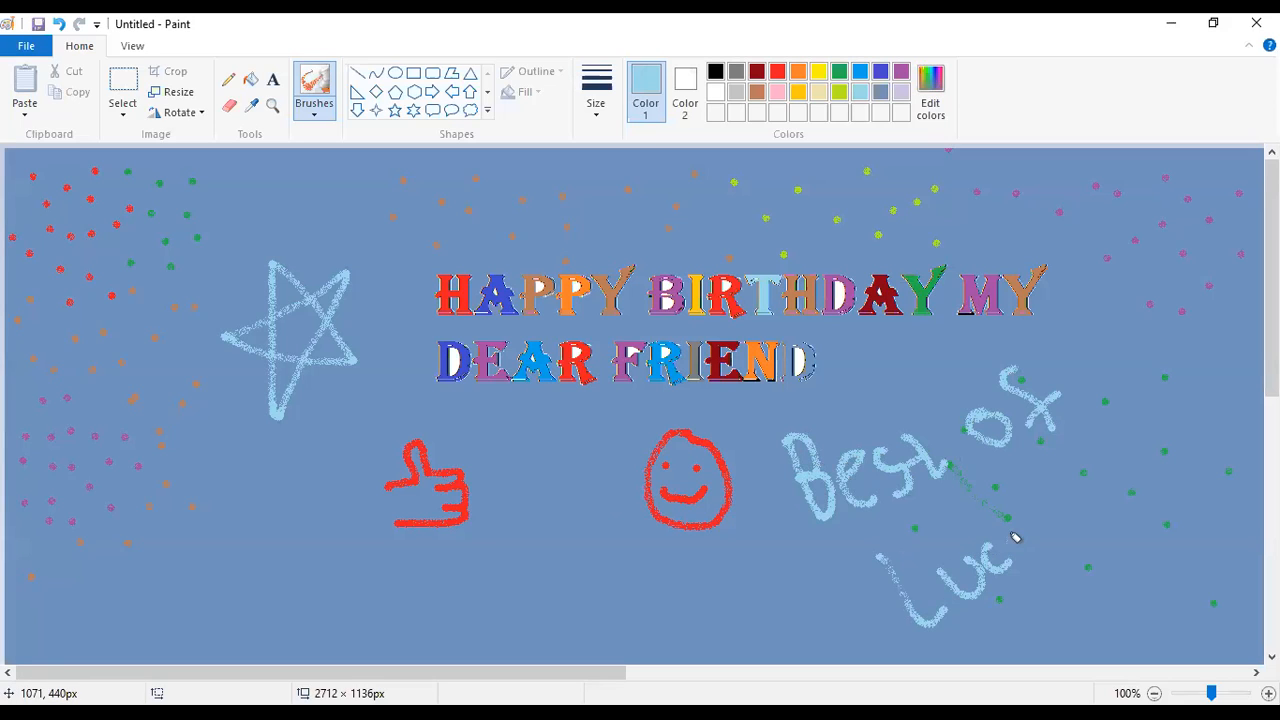
{"action": "mouse_move", "coordinate": [1020, 520]}
{"action": "left_mouse_down"}
{"action": "mouse_move", "coordinate": [1031, 549]}
{"action": "mouse_move", "coordinate": [1046, 545]}
{"action": "left_mouse_up"}
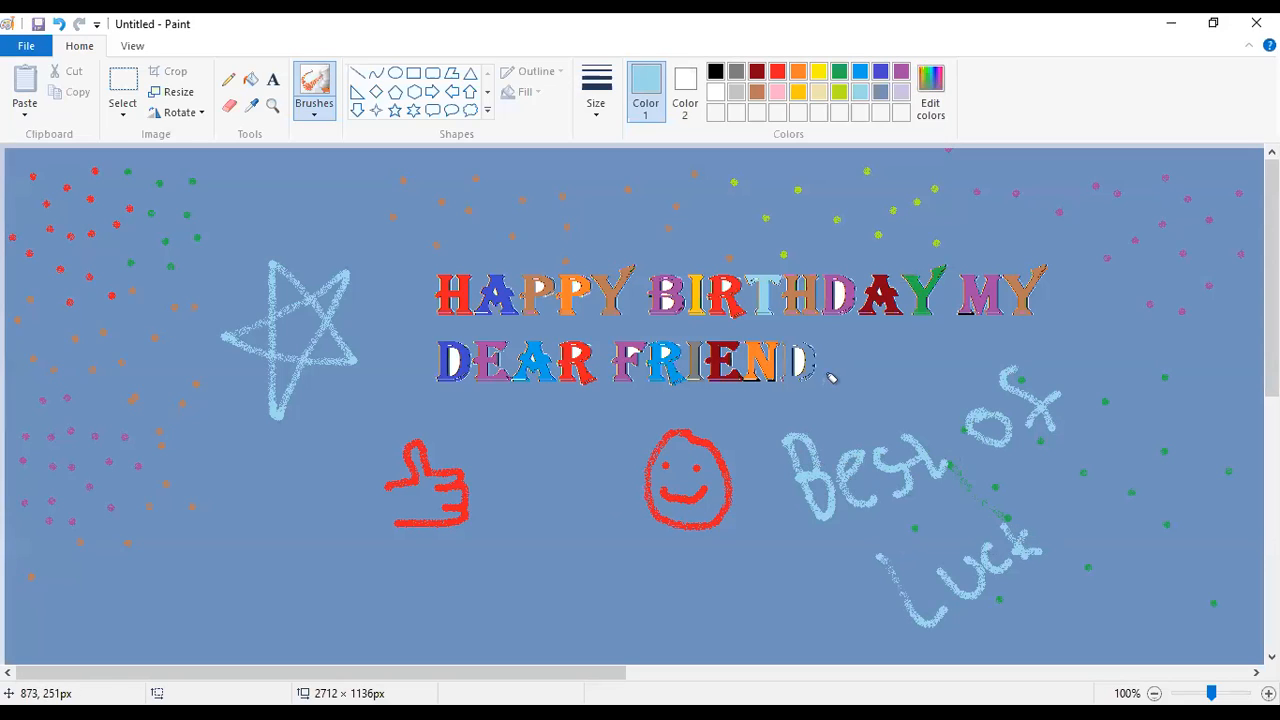